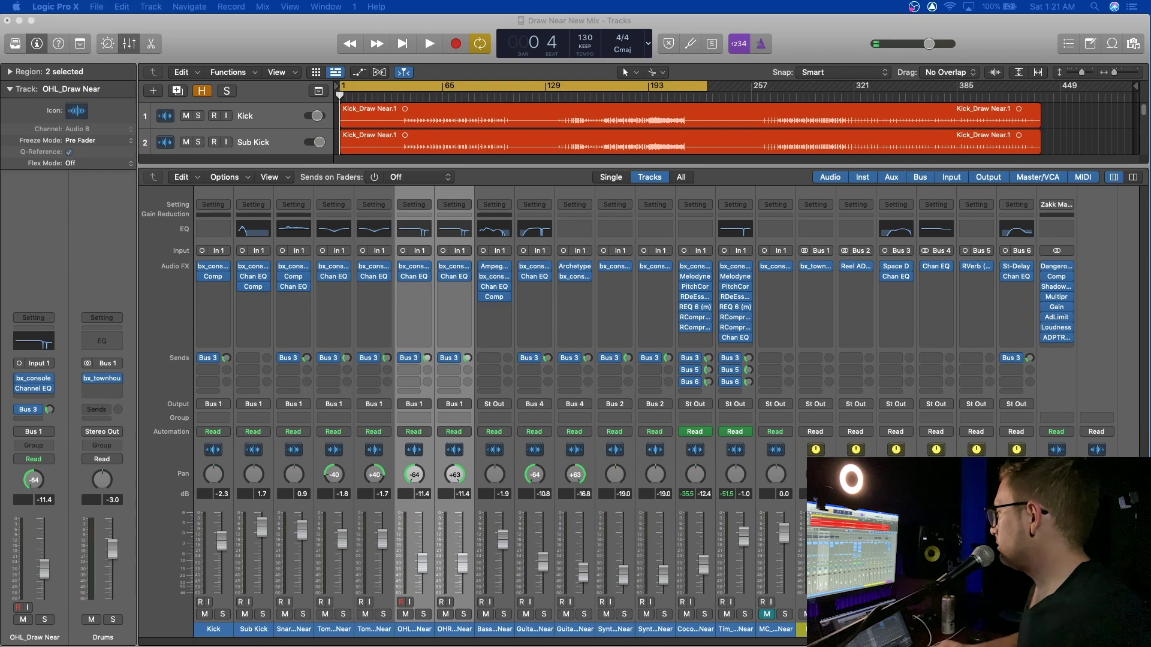
Review the mastering channel's ADPTR Metric AB, Dangerous BAX EQ and Multipressor plug-ins, closing each one.
left_click(1055, 338)
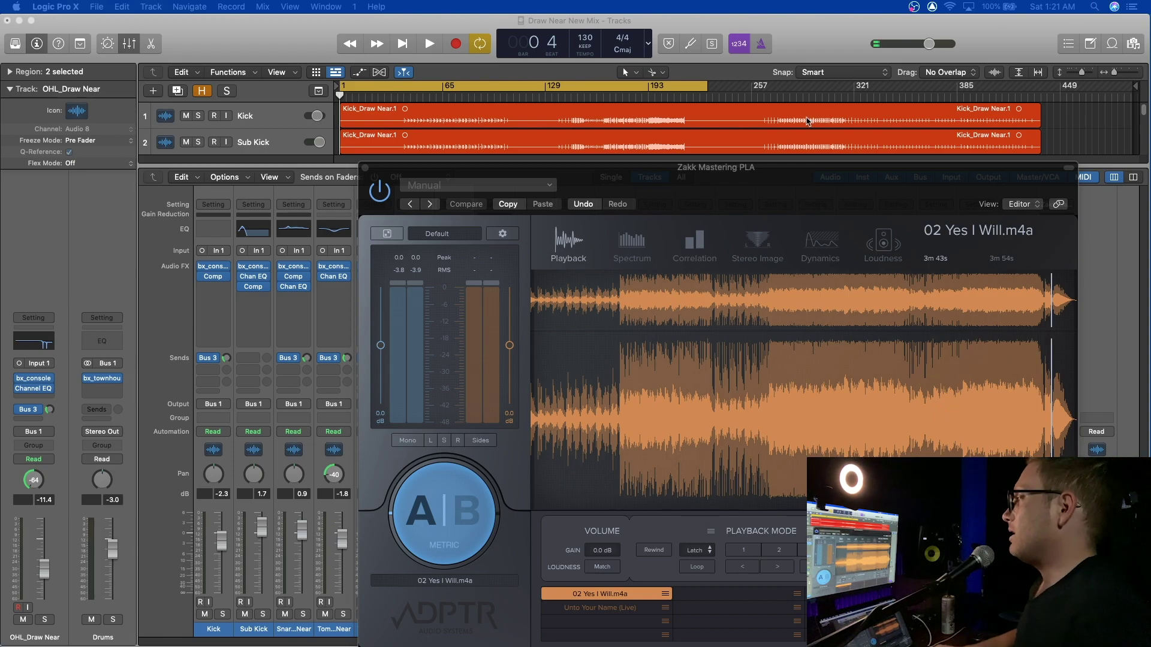
left_click(366, 168)
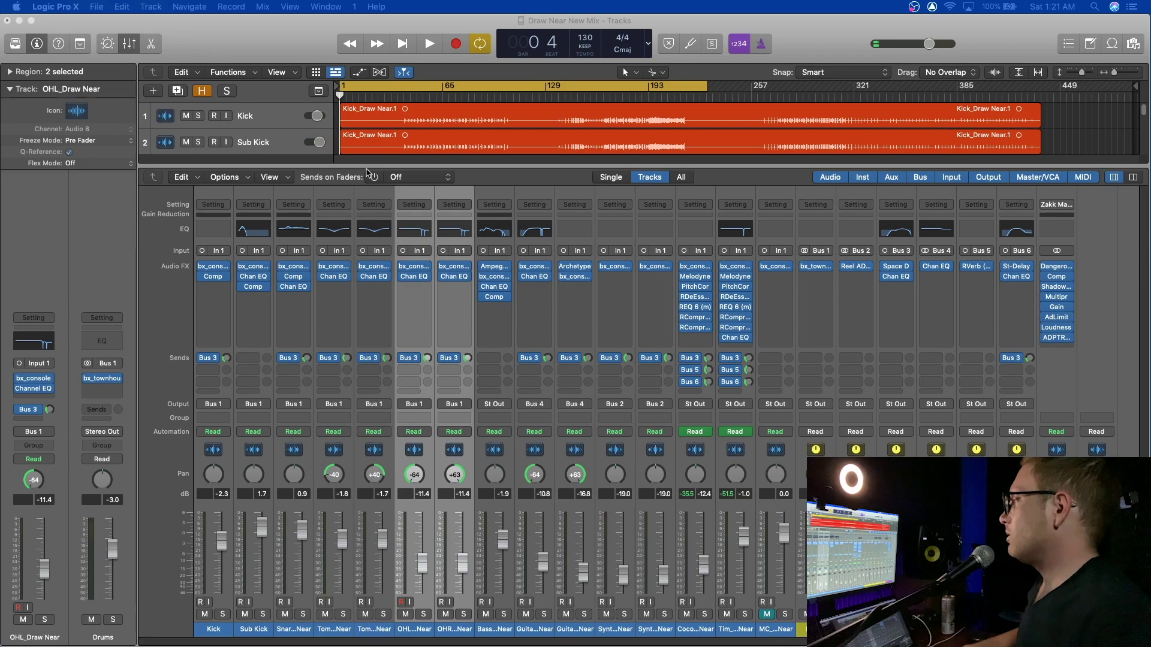
left_click(1057, 268)
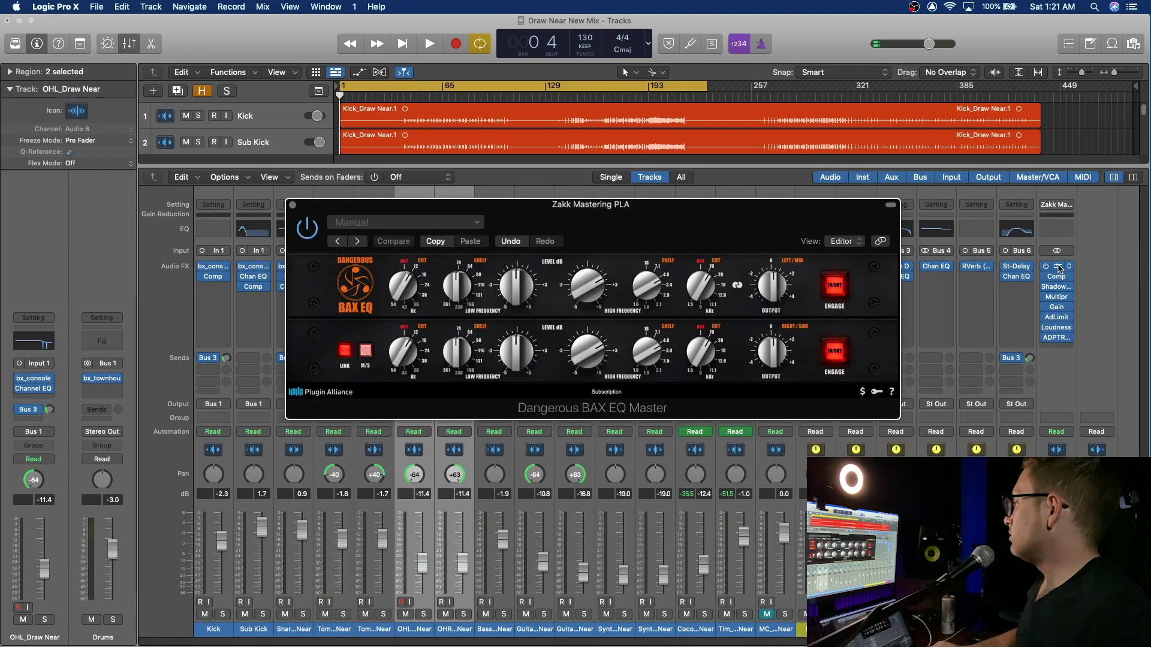
left_click(294, 206)
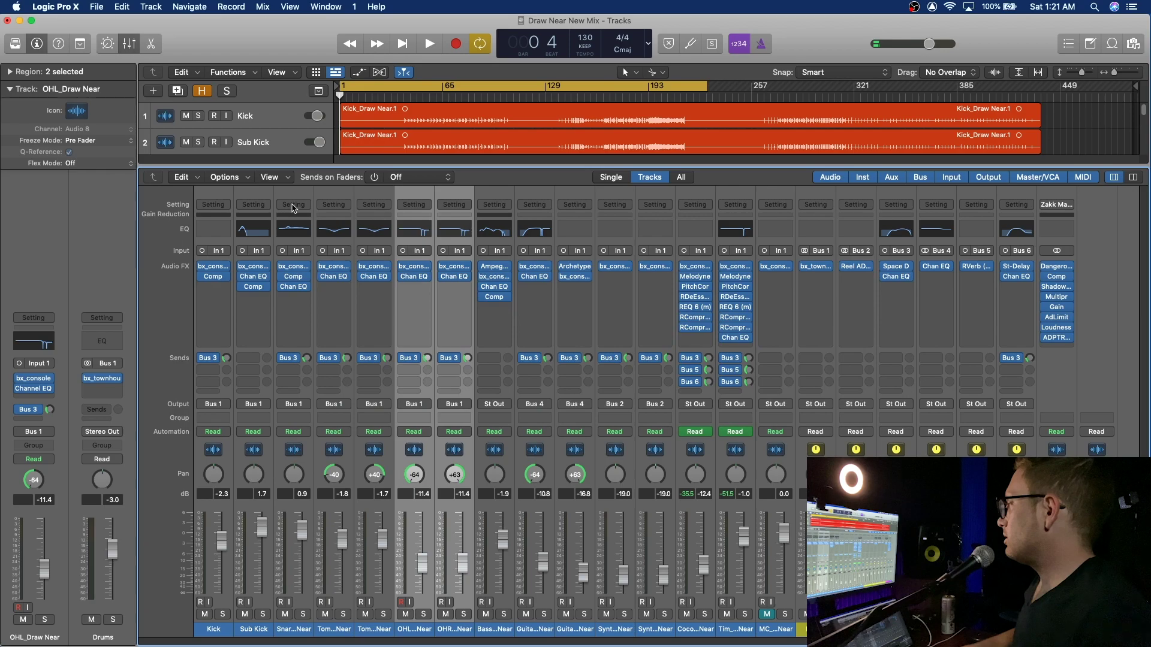
left_click(1060, 300)
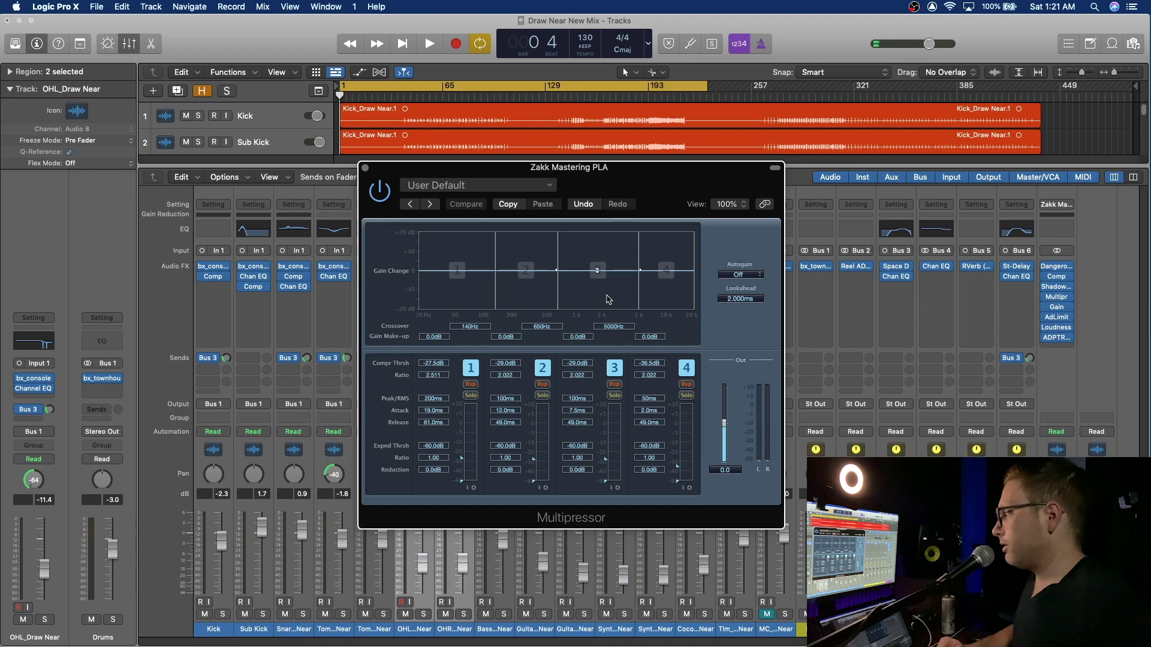
mouse_move(1059, 291)
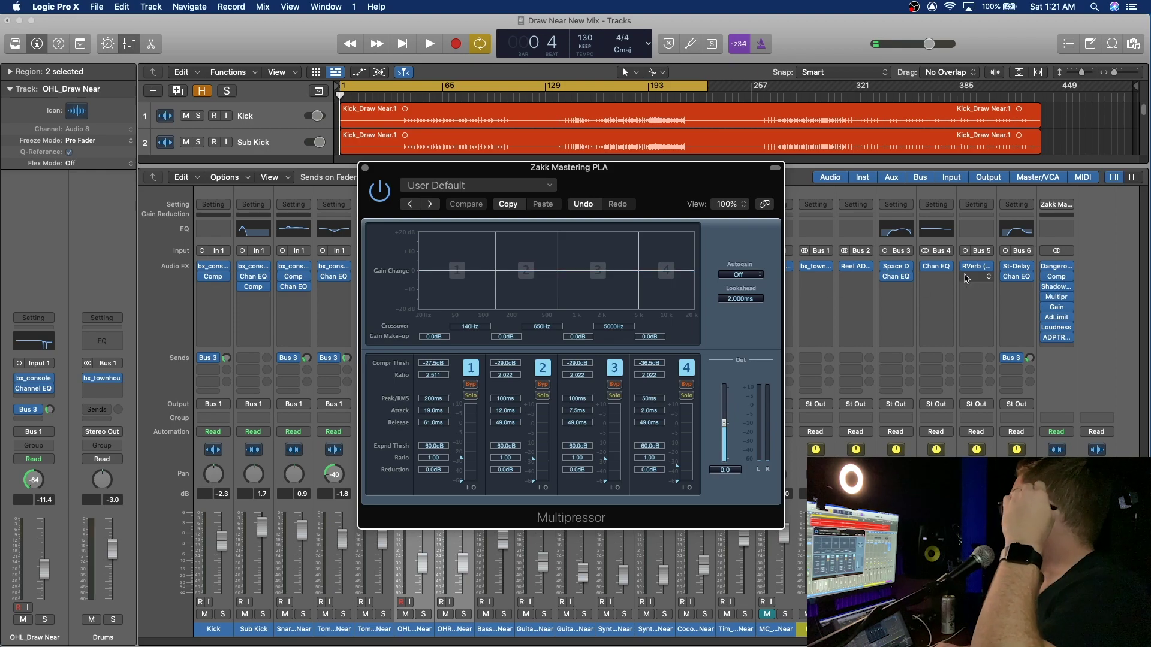
mouse_move(1057, 317)
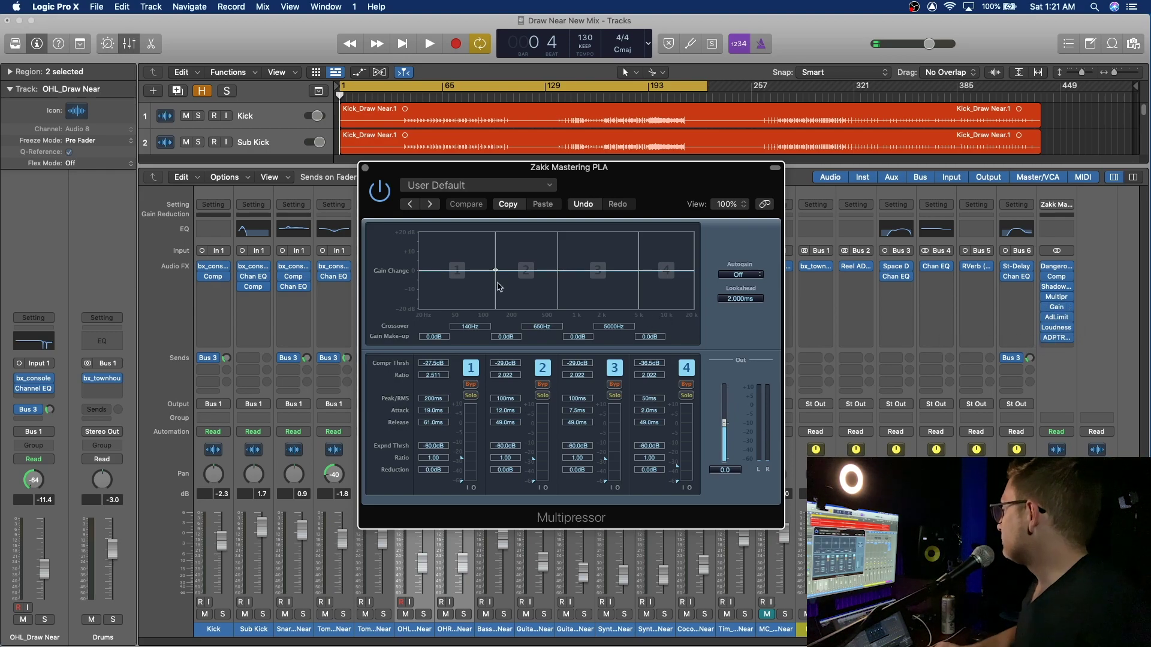
left_click(365, 168)
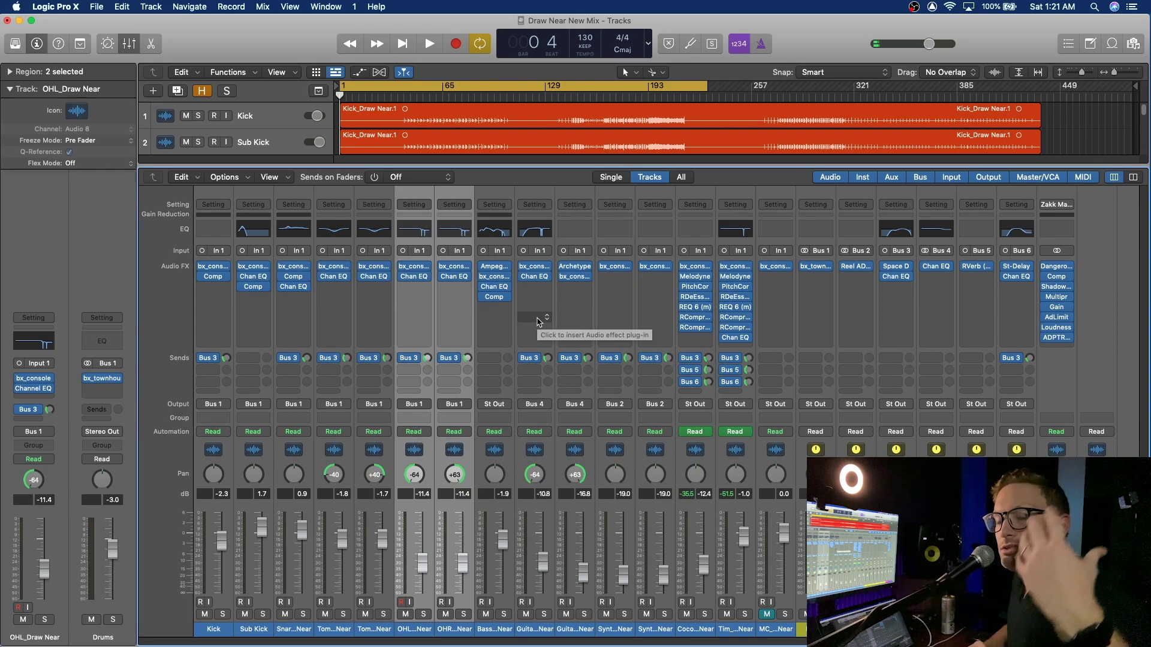
Review the Channel EQ curves on the OHR overhead, second tom, snare and Sub Kick channels, closing each one.
left_click(454, 278)
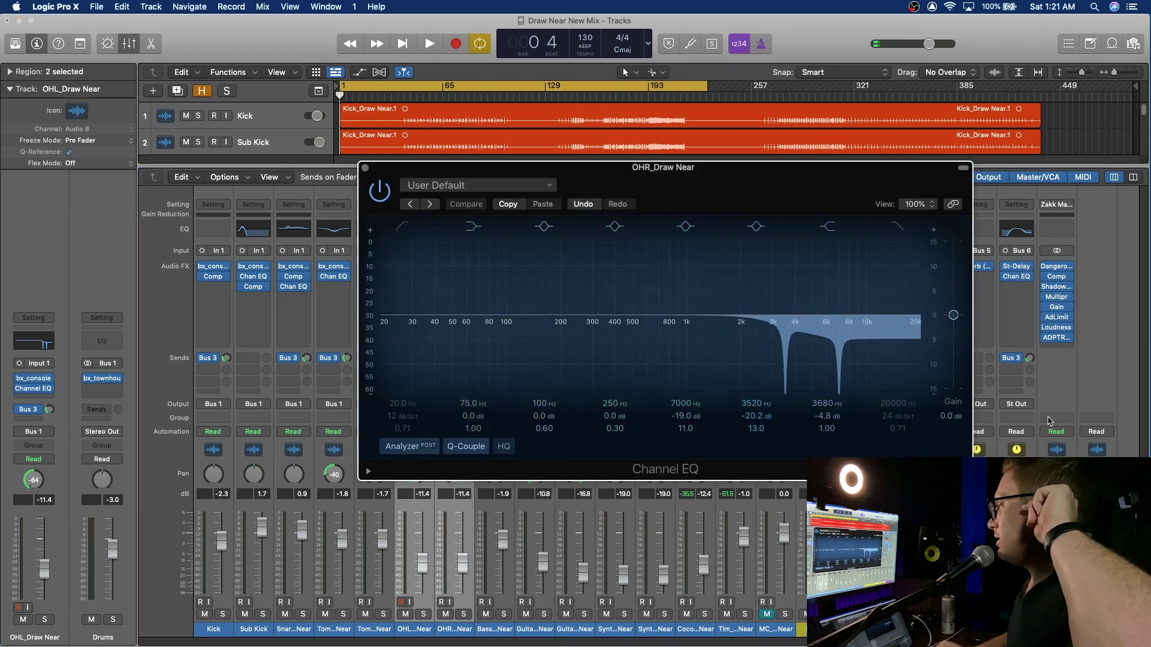
left_click(365, 170)
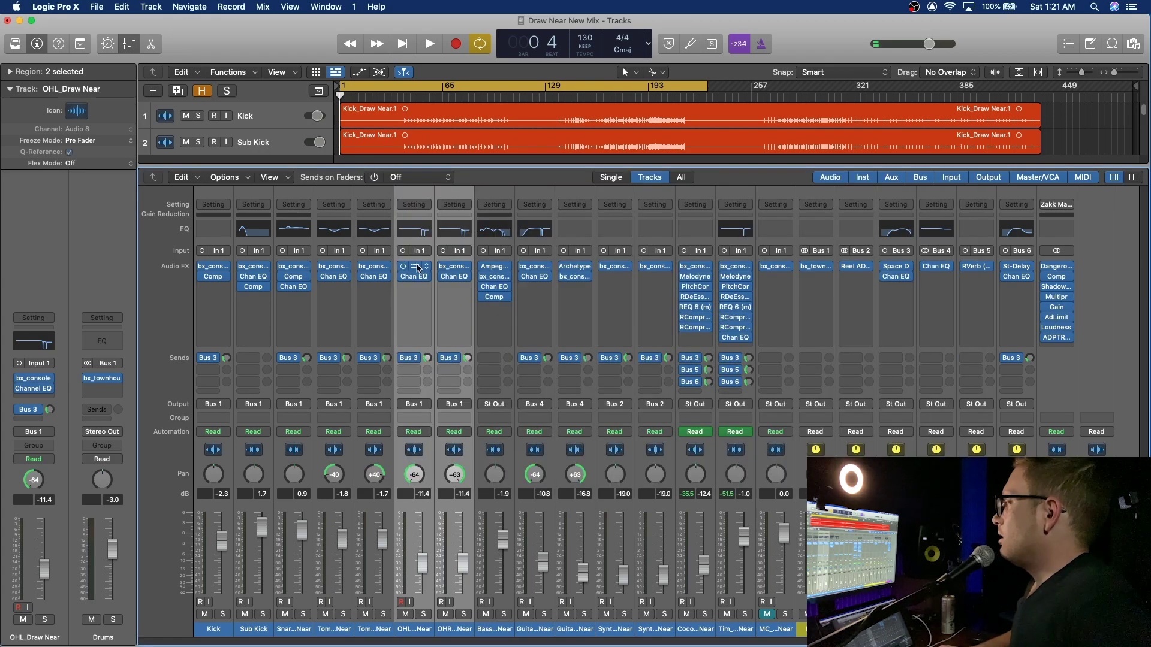
left_click(374, 279)
left_click(365, 169)
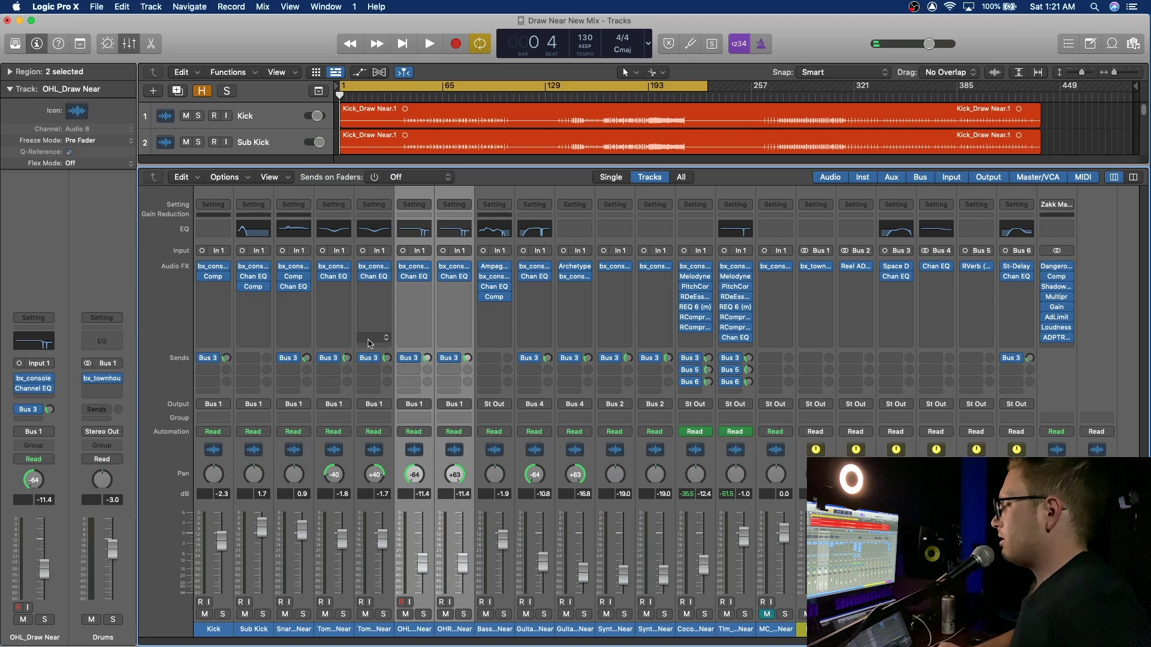
left_click(295, 287)
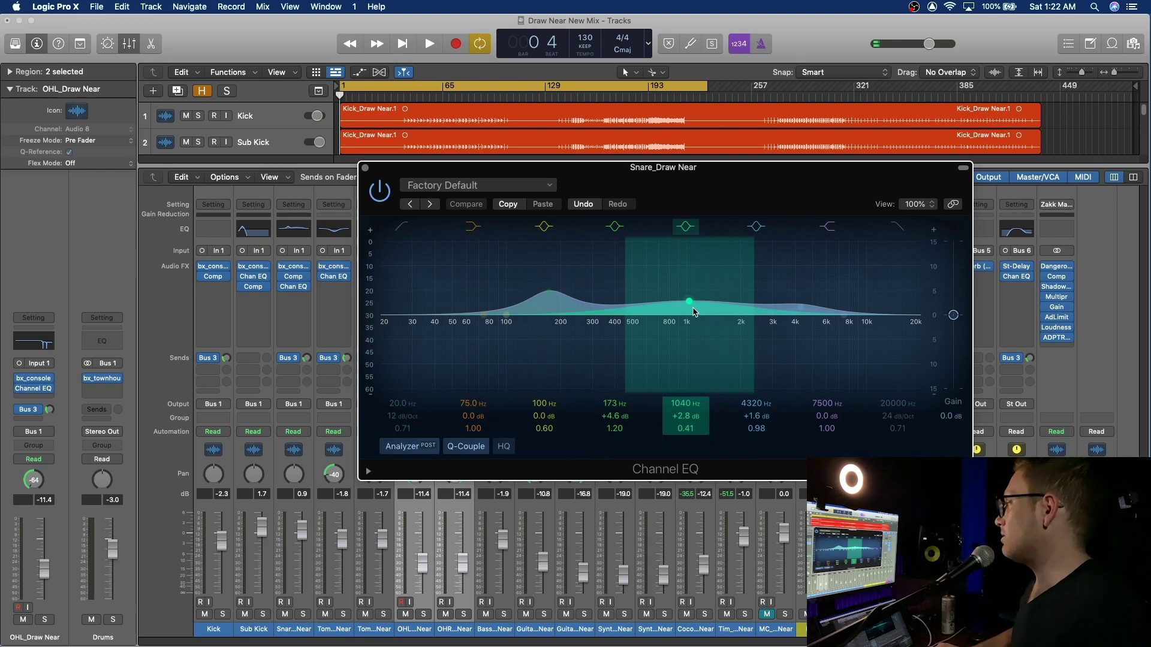
left_click(365, 169)
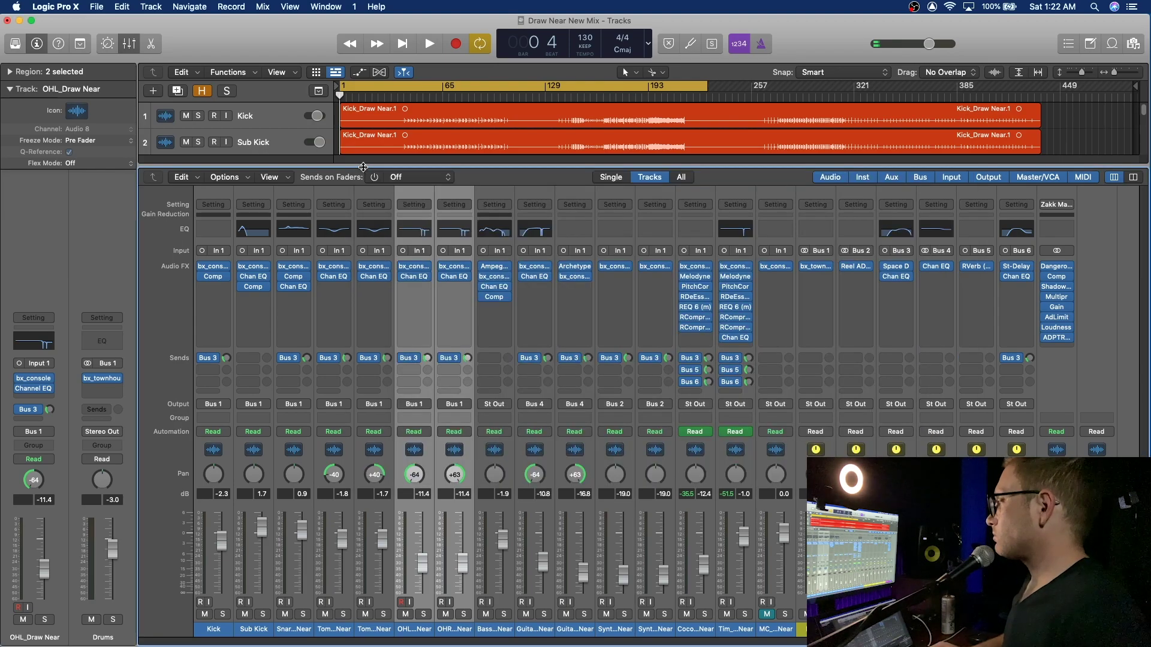
left_click(257, 279)
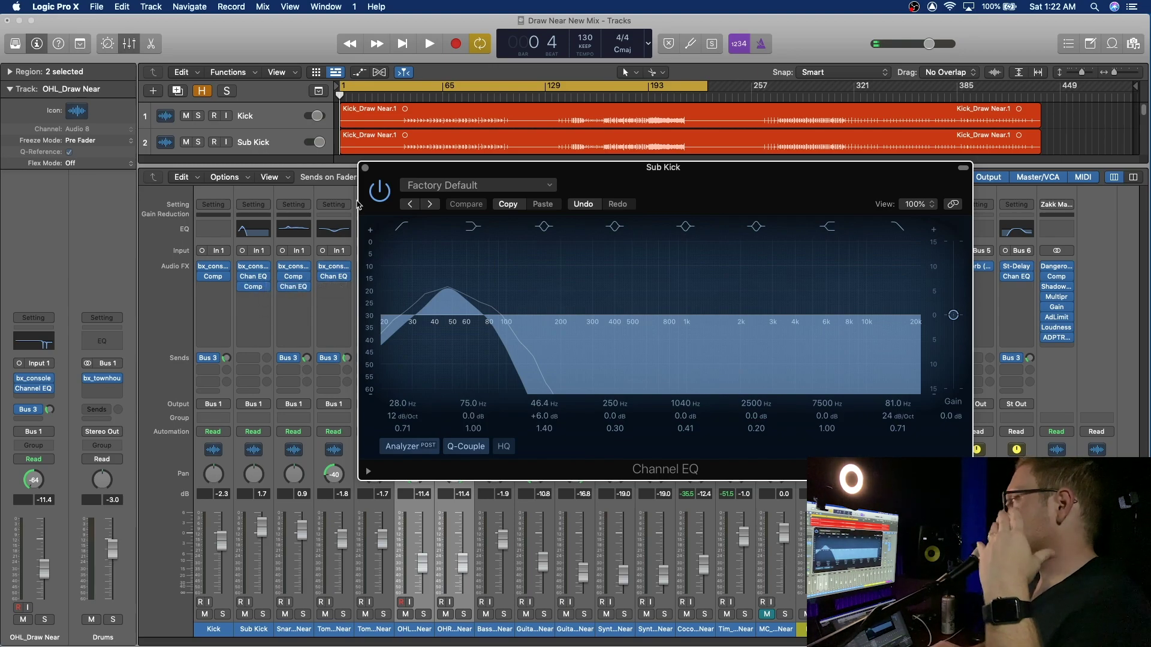
left_click(365, 169)
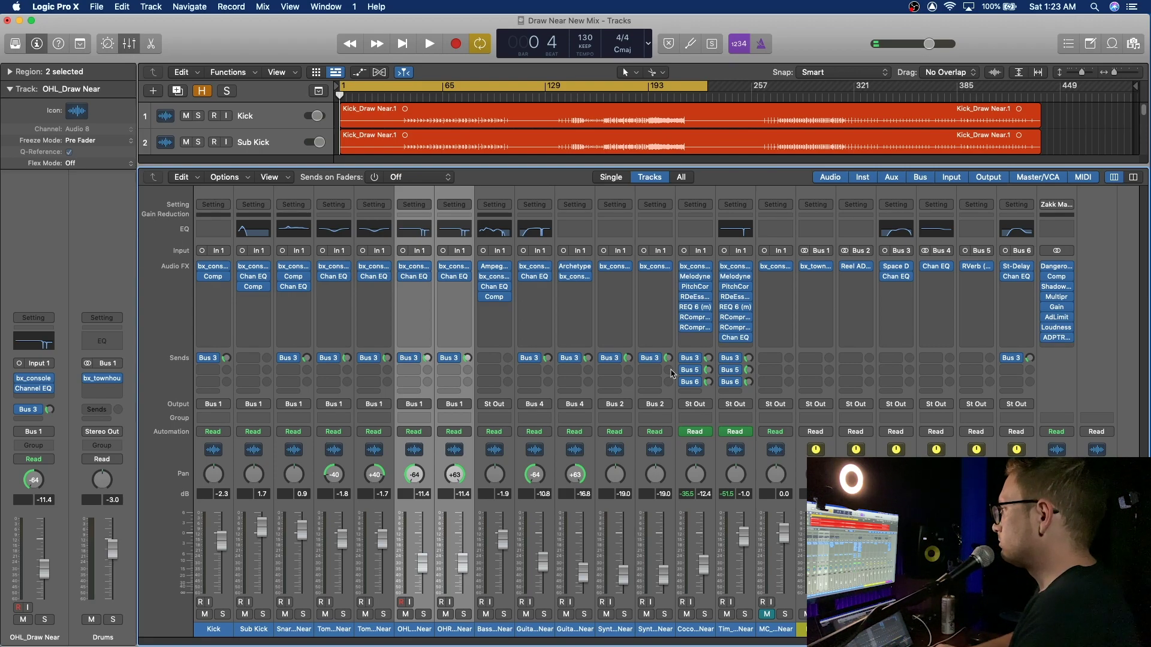
Turn off cycle mode and start playback from bar 192.
left_click(647, 85)
left_click(647, 97)
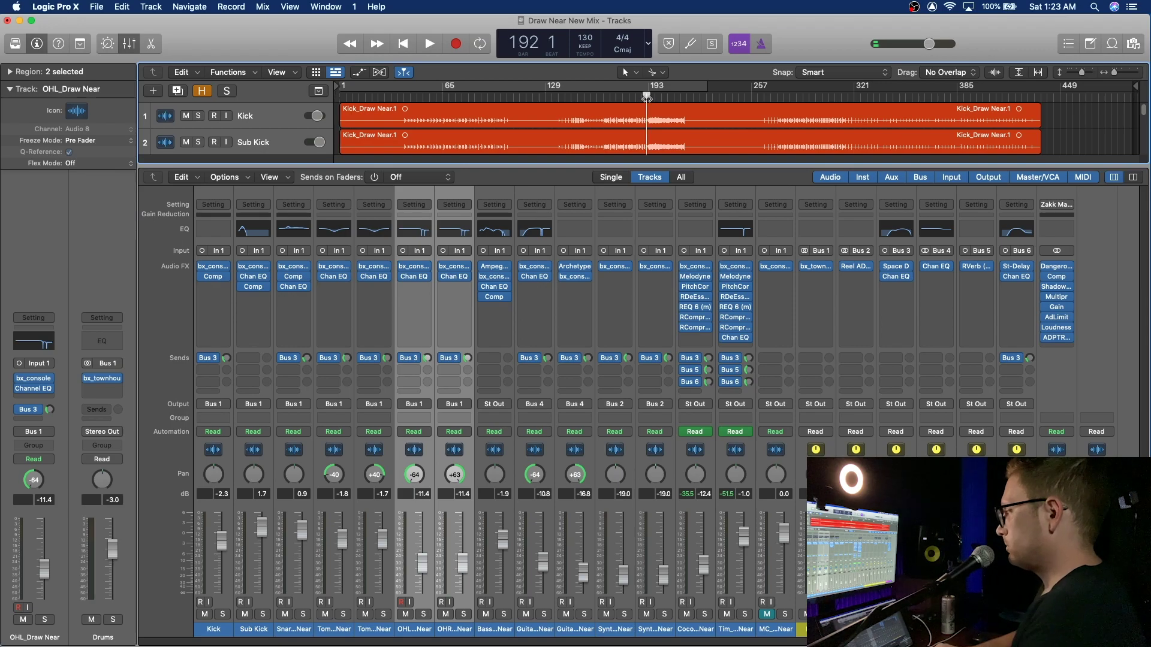
key("space")
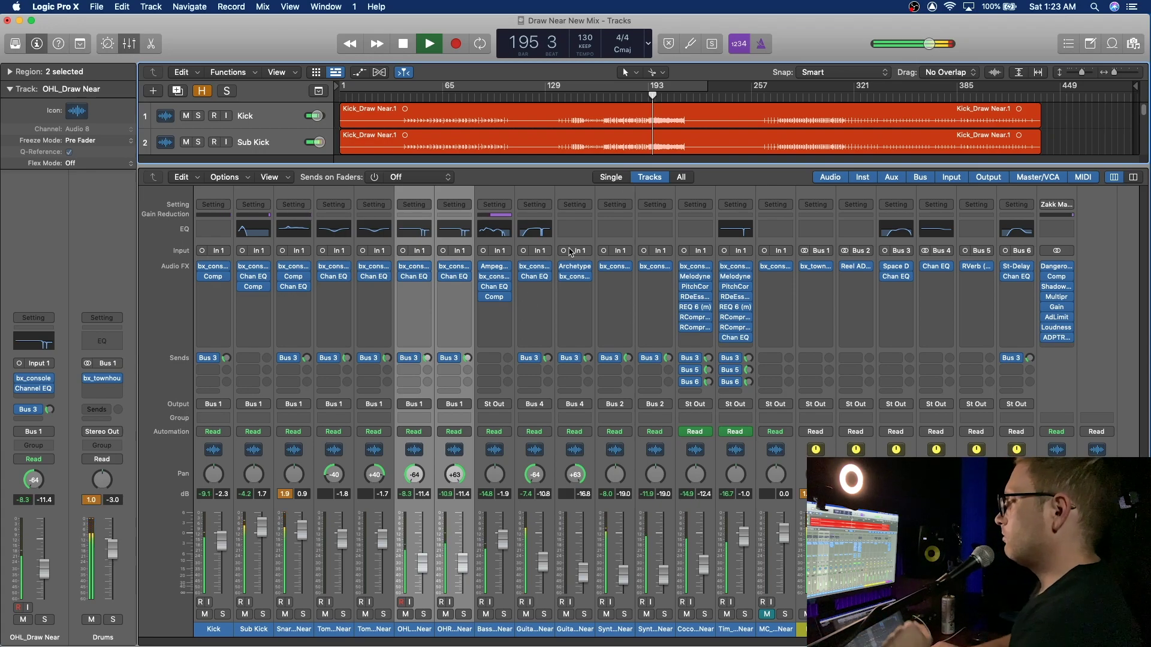
During playback, lower the Sub Kick fader to -0.5 dB, the Kick to -2.5 dB and the Bass to -2.6 dB.
left_click_drag(263, 533, 263, 537)
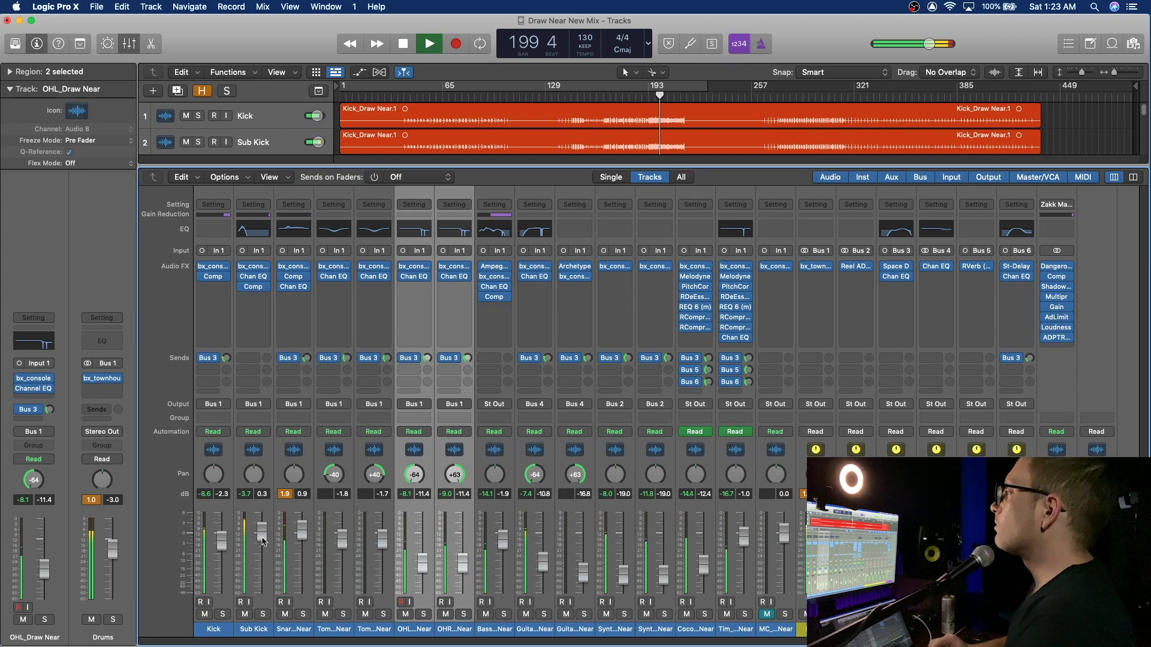
left_click_drag(264, 541, 263, 542)
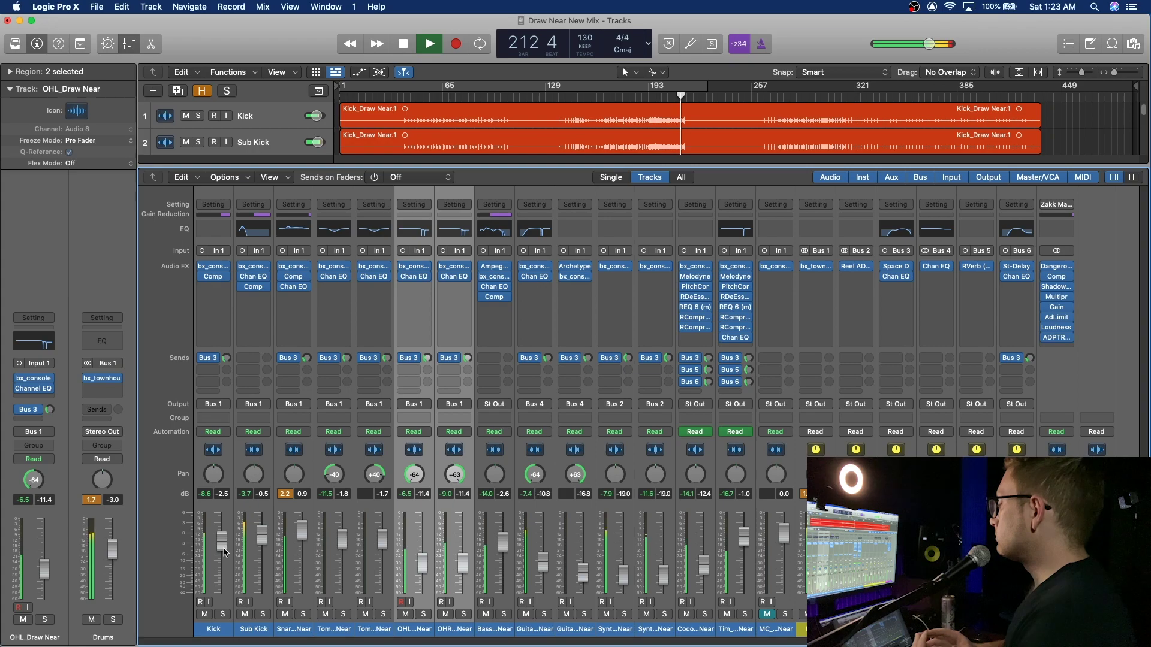
mouse_move(1073, 322)
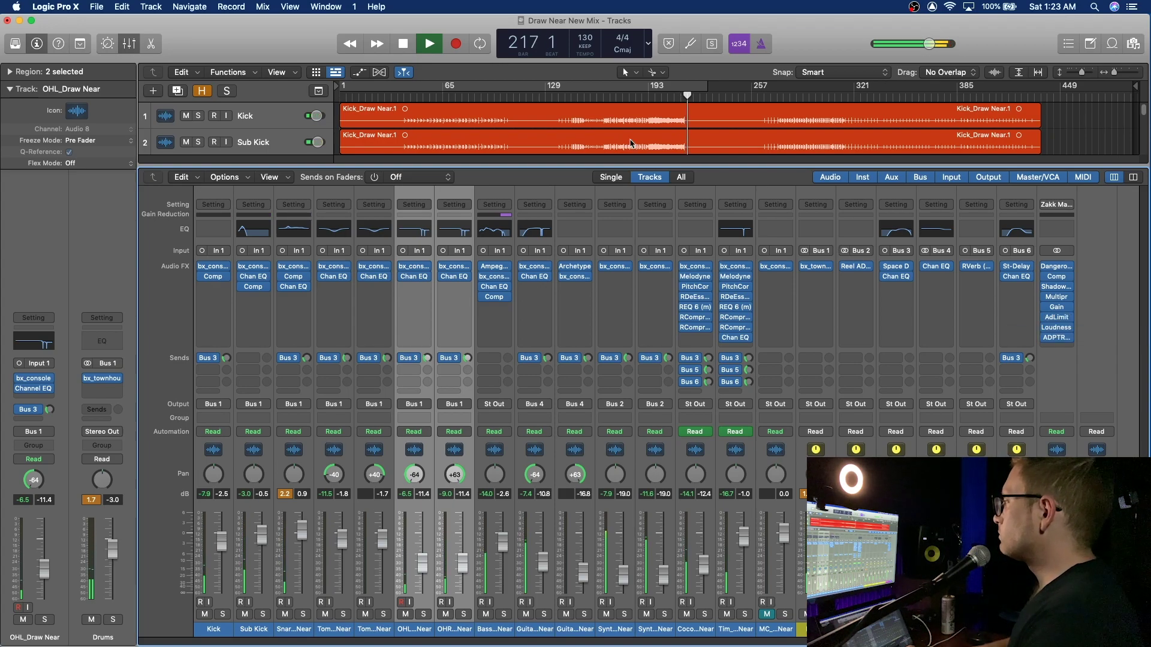
Audition the mix from about bars 48, 214 and 187, and stop playback.
left_click(415, 95)
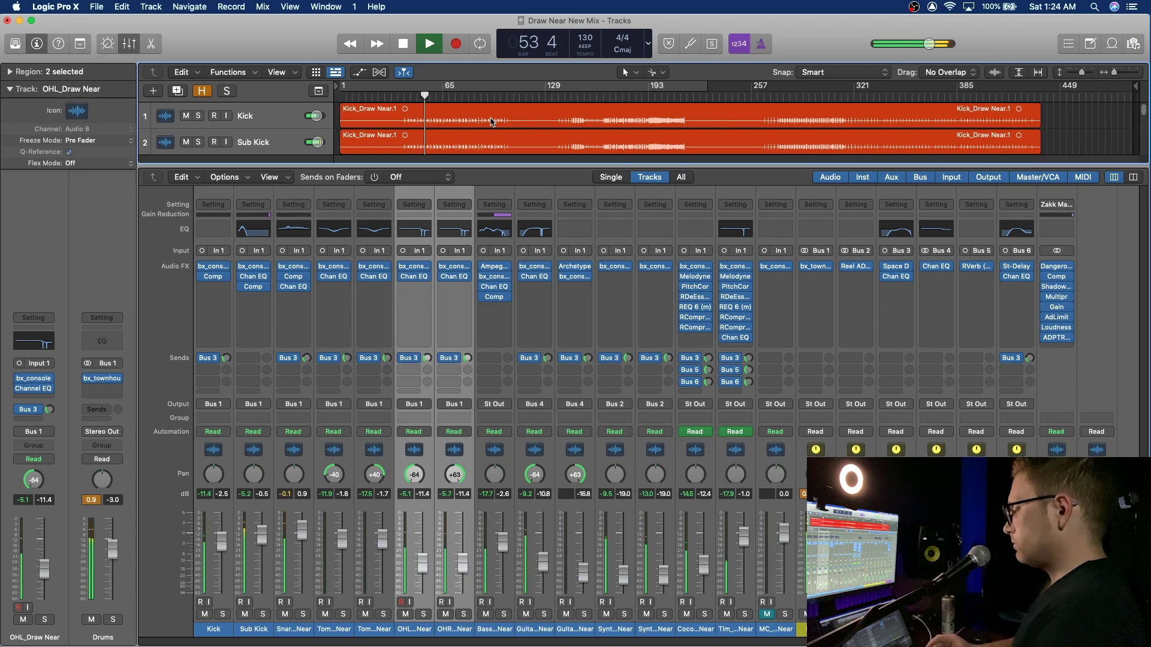
left_click(682, 96)
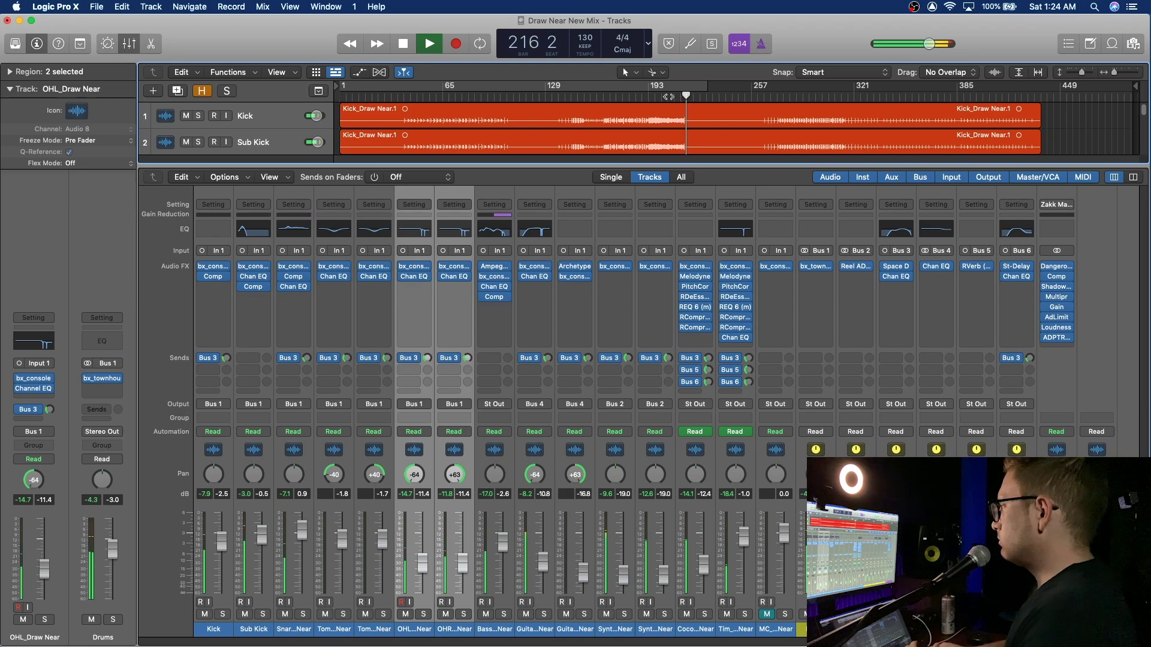
left_click(640, 98)
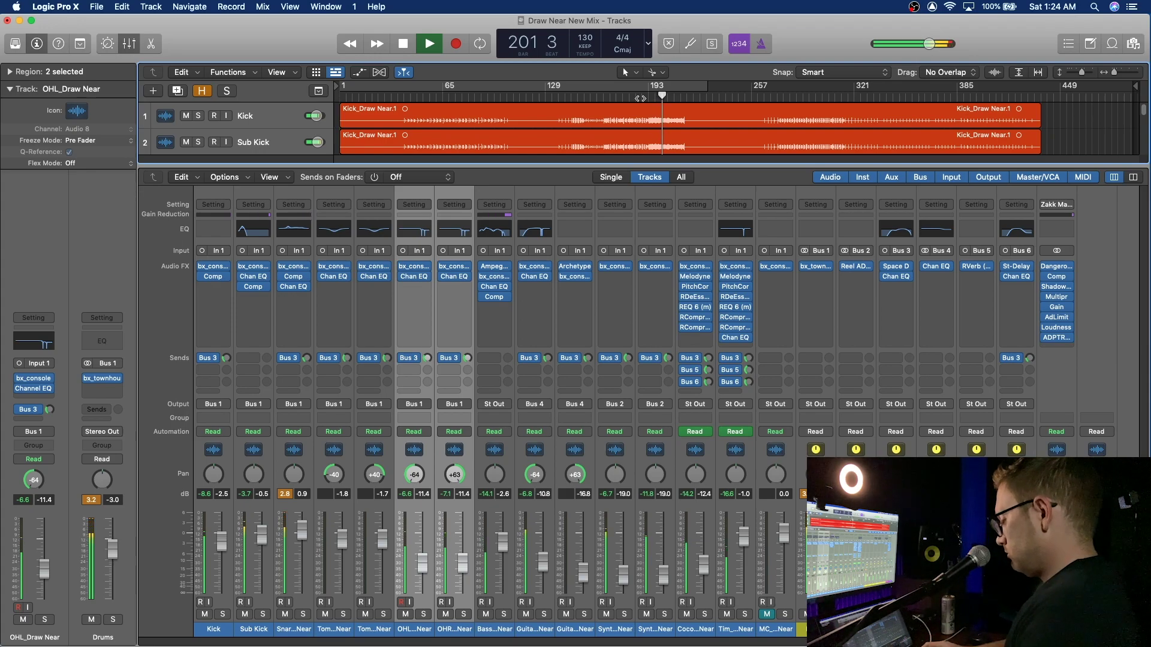
key("space")
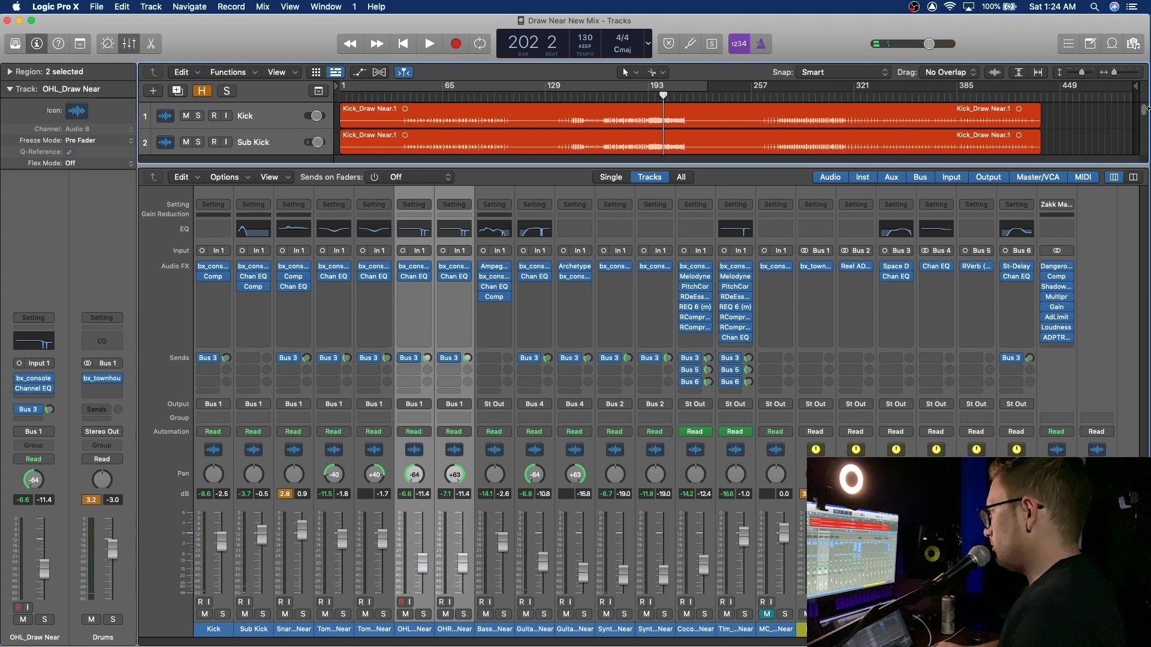
Hide the mixer to show all tracks and place the playhead at bar 197, beat 3.
left_click_drag(1114, 75, 1127, 79)
key("x")
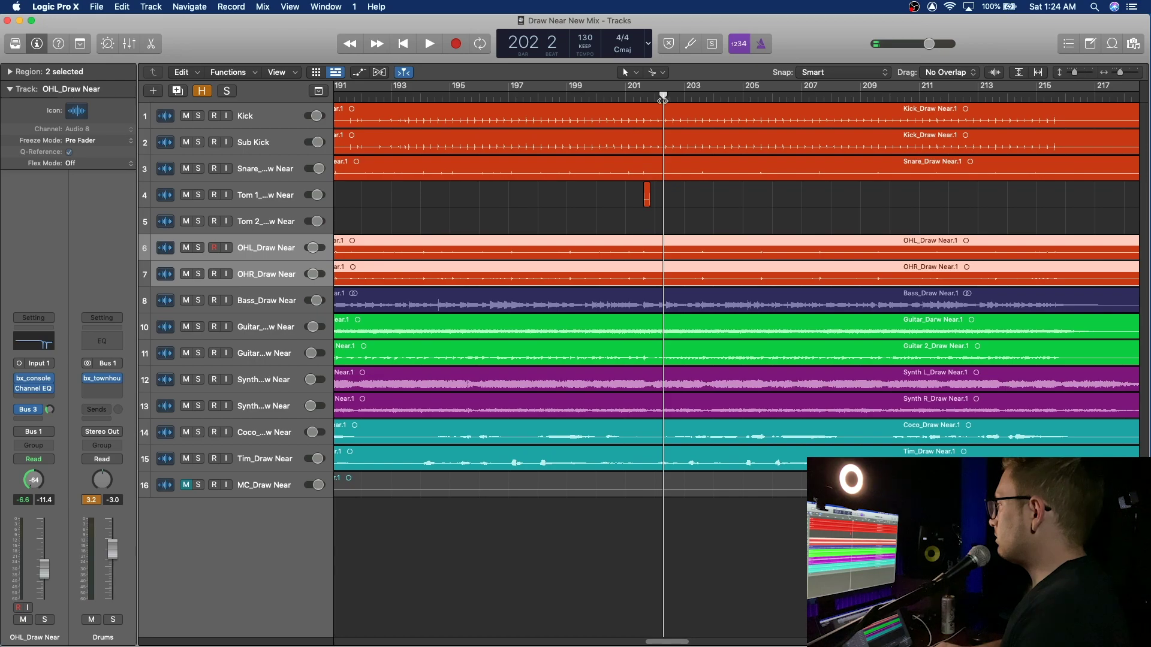
left_click(638, 96)
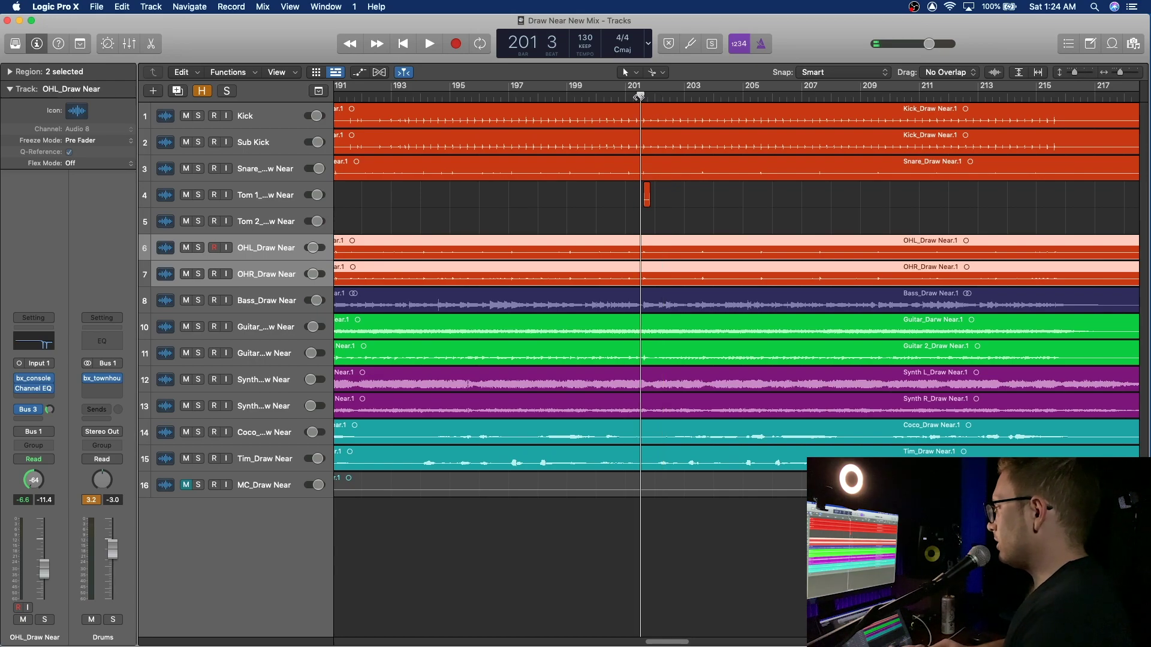
left_click(610, 97)
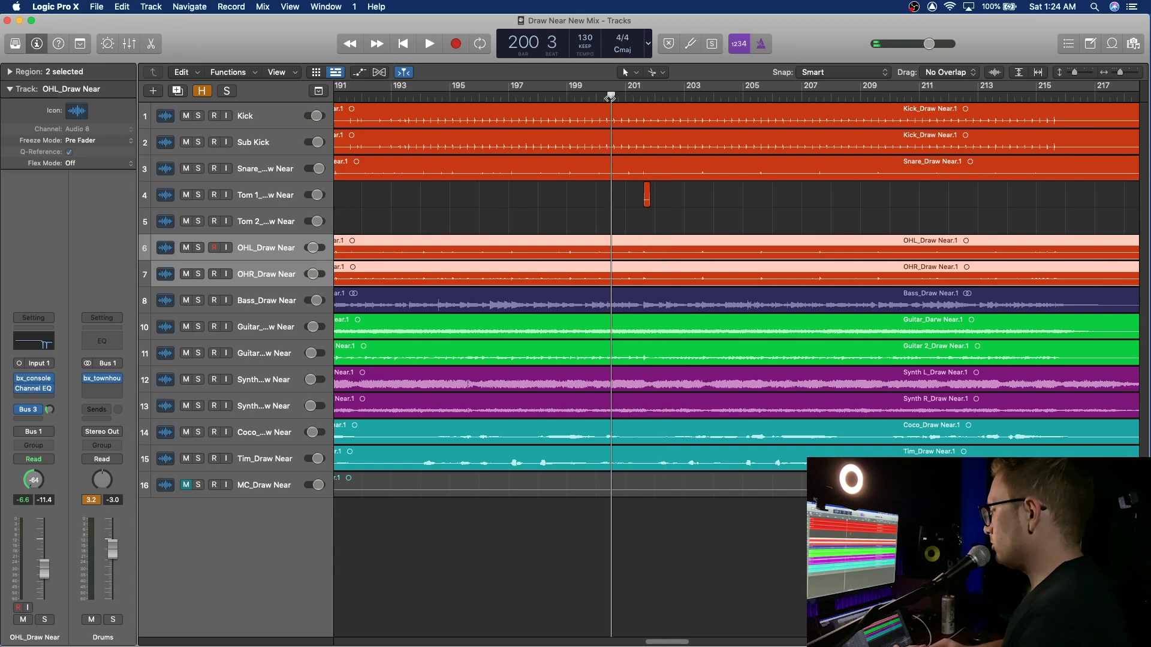
left_click(523, 96)
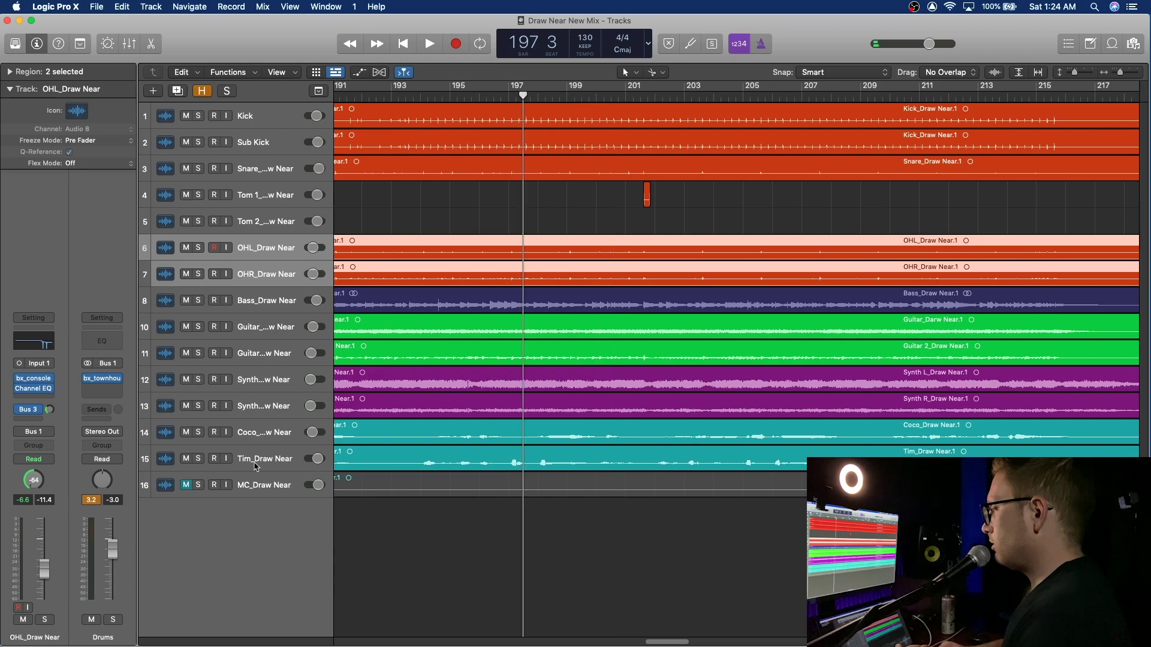
Open Melodyne on the vocal in track 15, play the passage and examine its notes around bars 197 to 202.
left_click(255, 460)
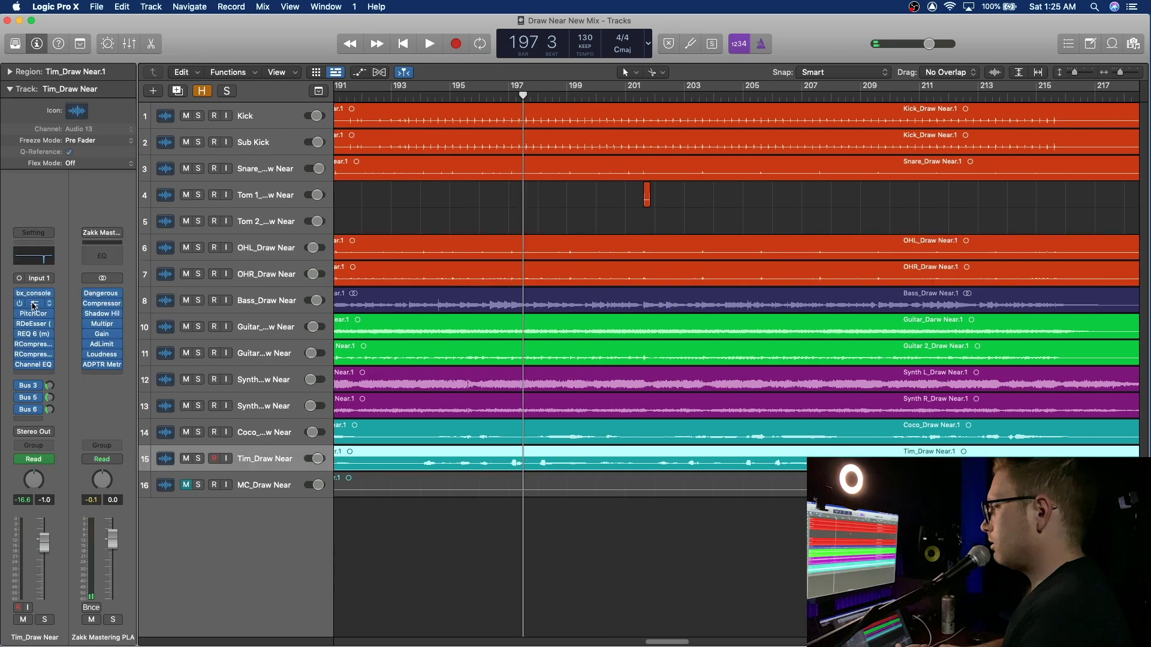
left_click(33, 304)
key("space")
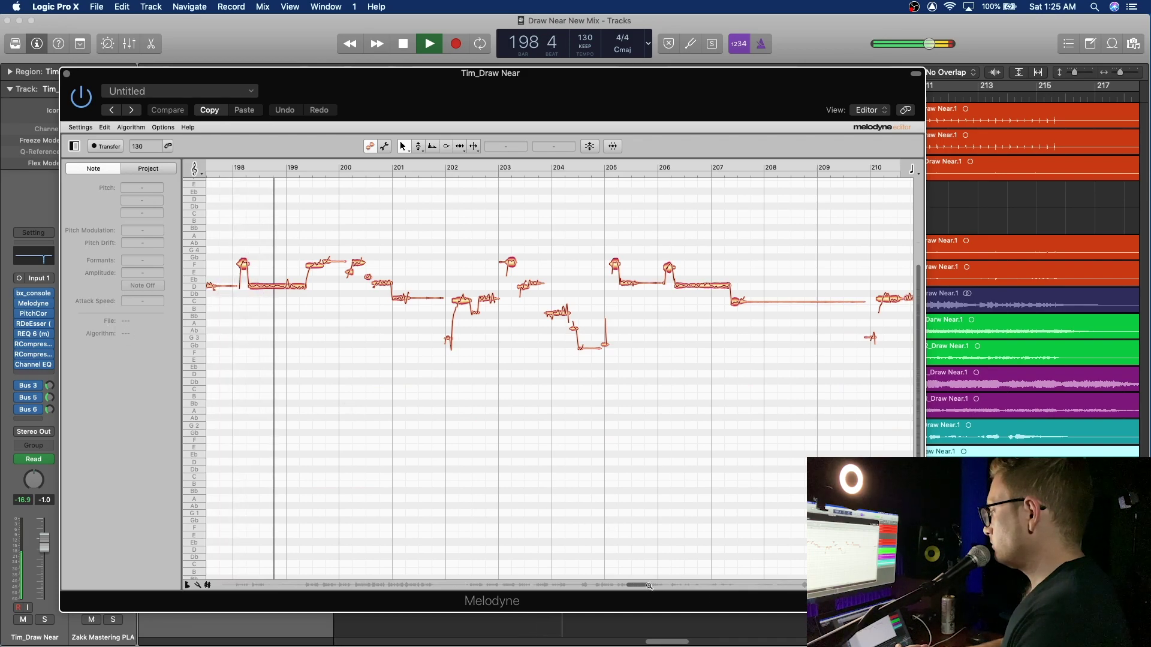
left_click_drag(649, 586, 629, 584)
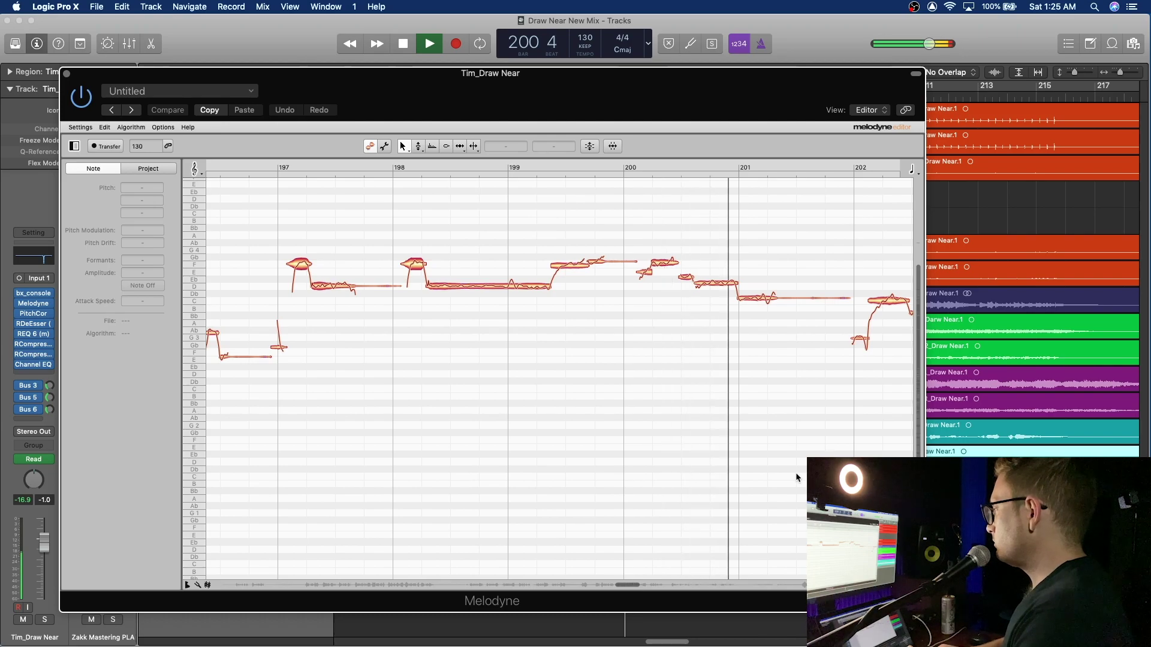
left_click_drag(917, 268, 913, 371)
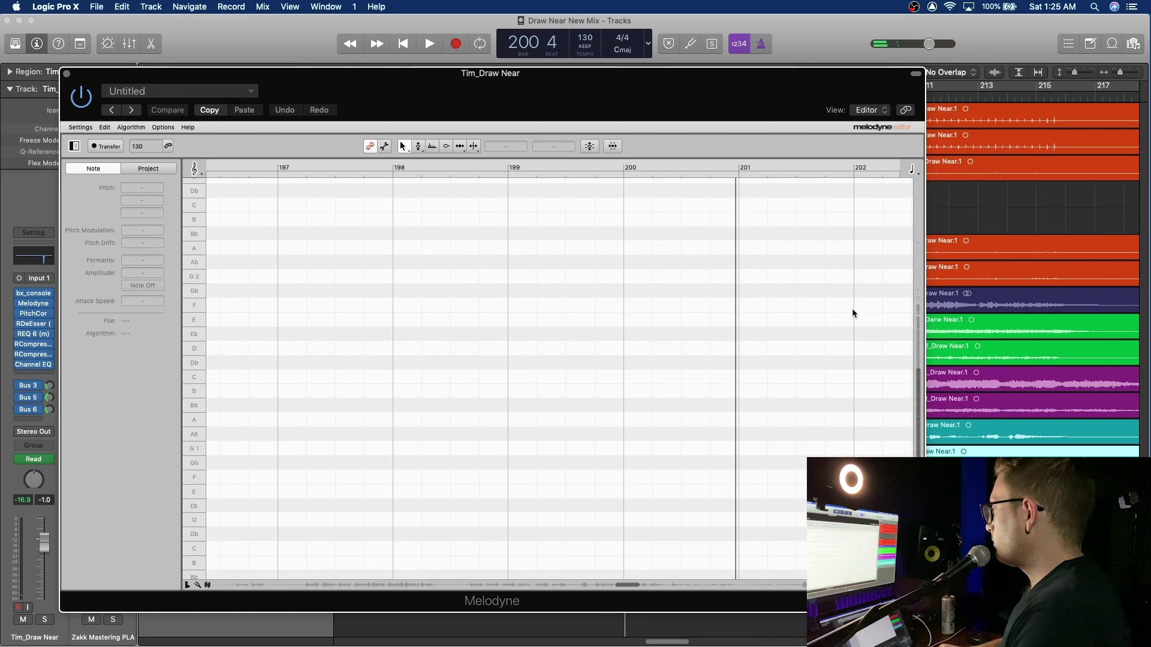
scroll(852, 313, "up", 10)
scroll(853, 312, "down", 1)
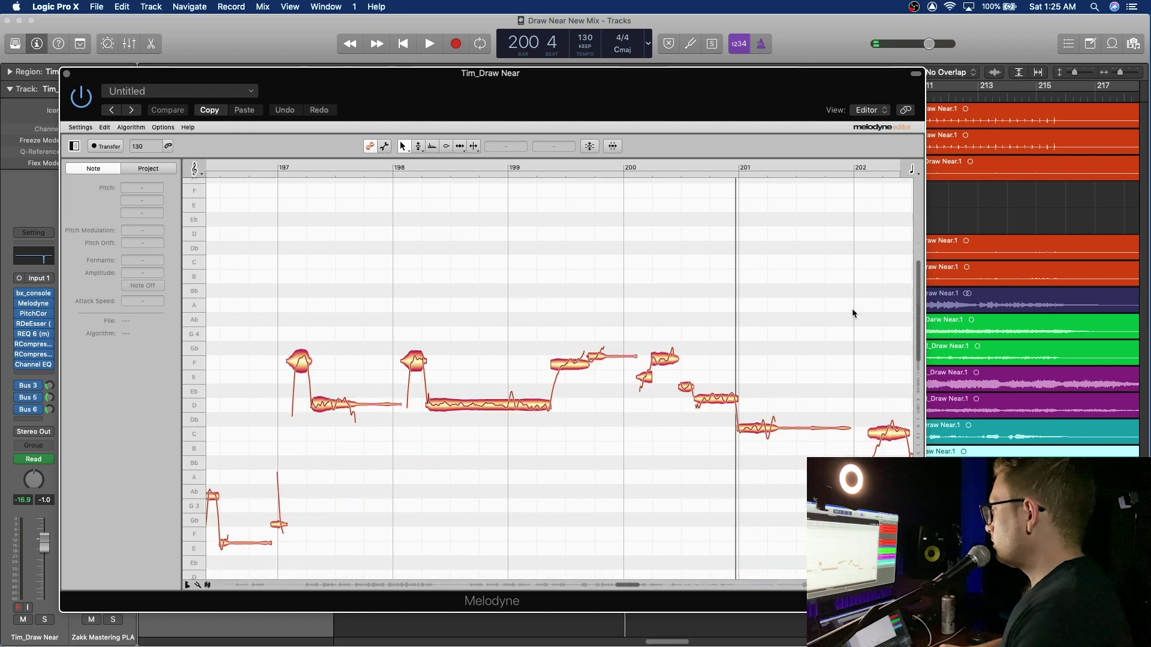
Move Melodyne off the timeline and audition the vocal phrase around bars 200 to 201 again.
left_click_drag(796, 86, 796, 178)
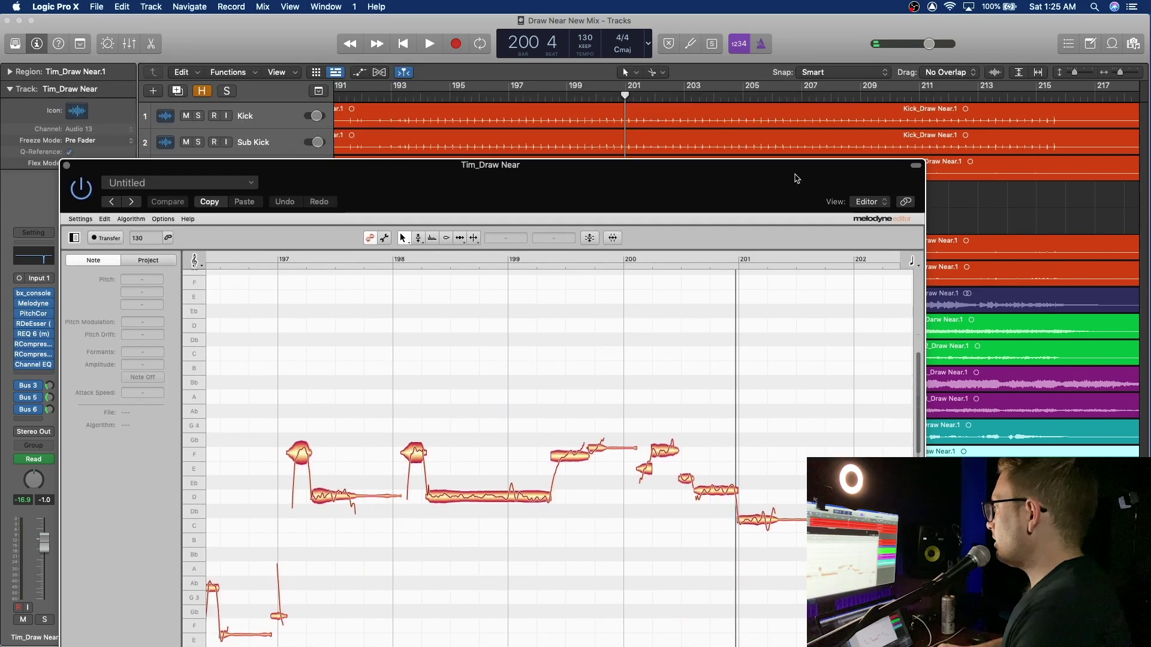
left_click_drag(1122, 73, 1132, 80)
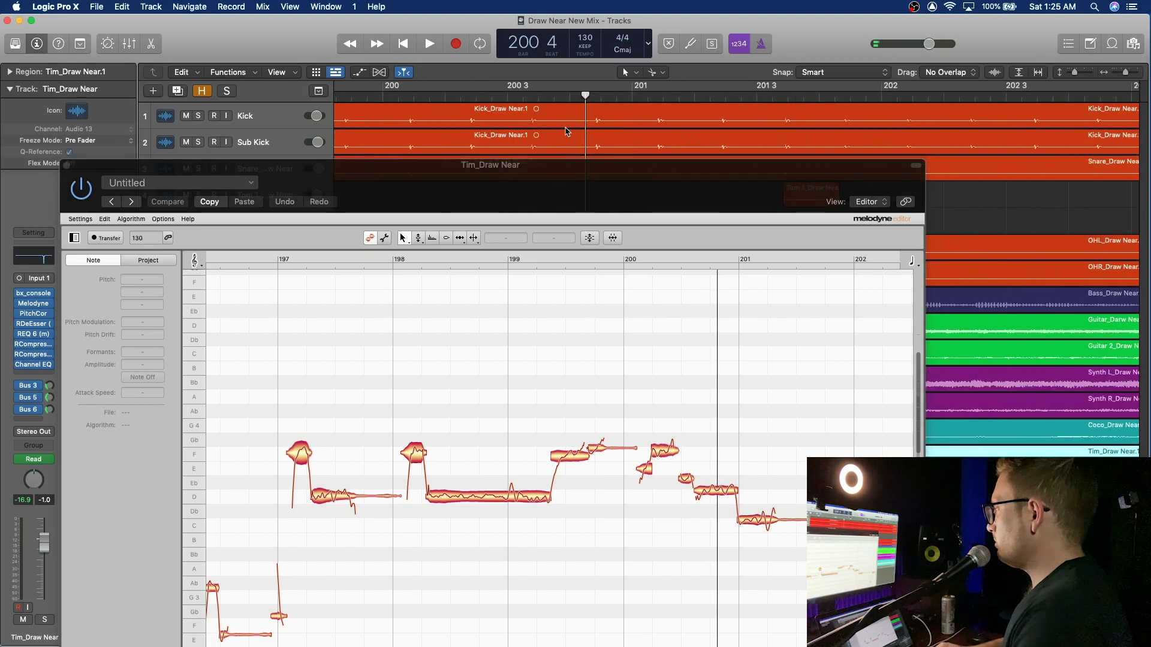
left_click(429, 97)
key("space")
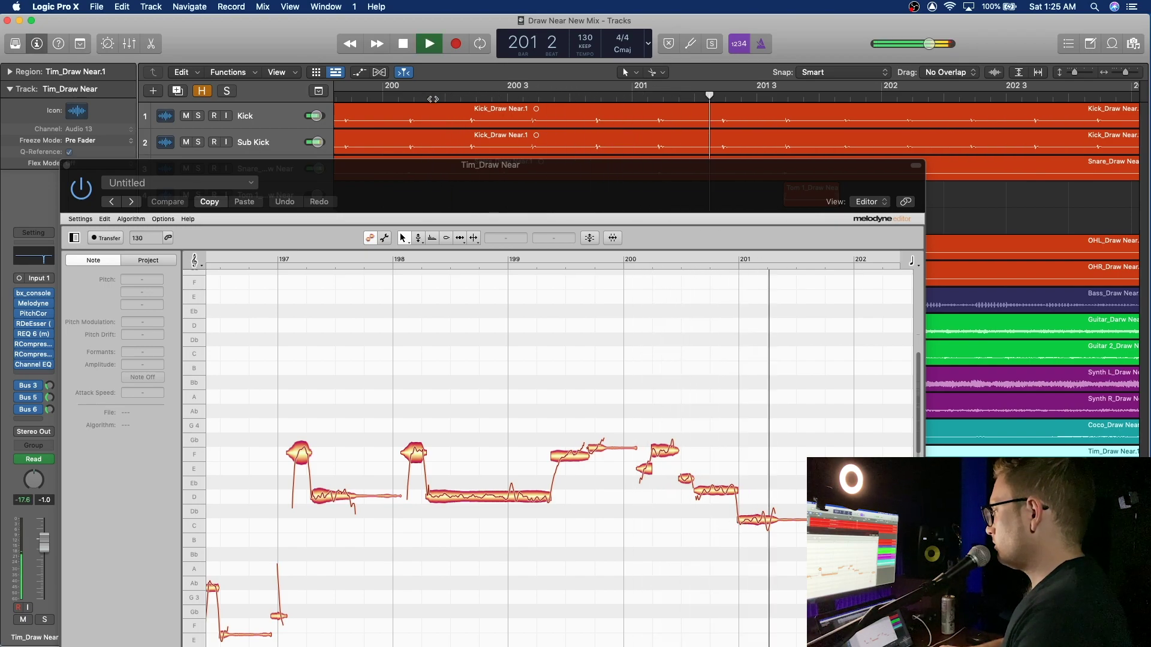
key("space")
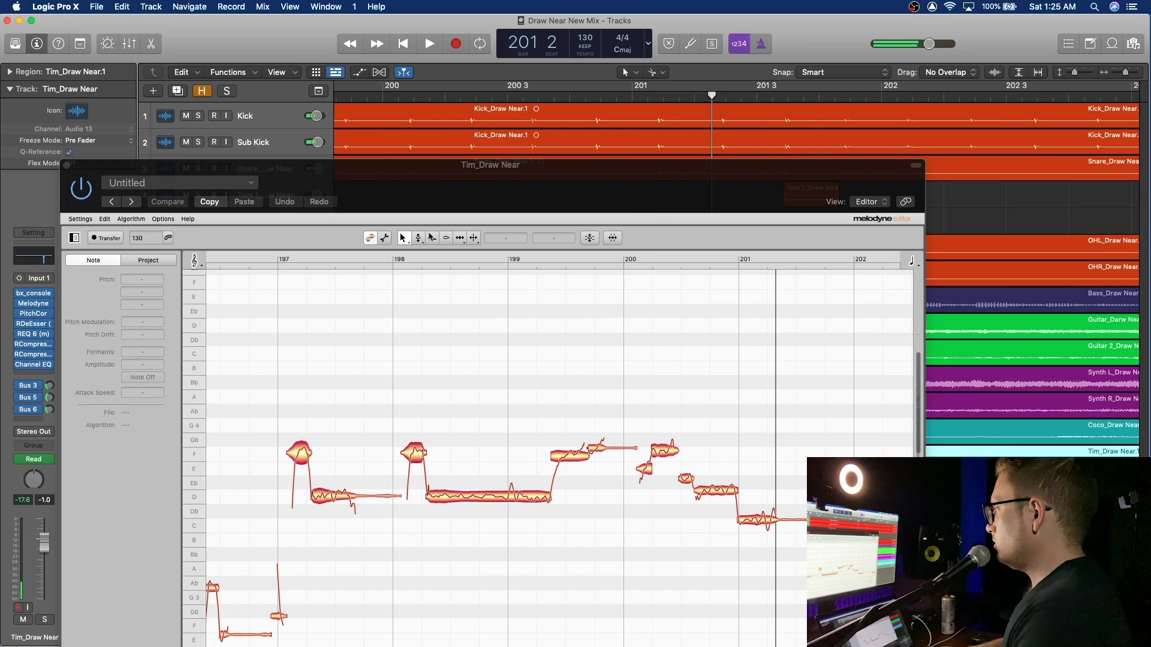
With Melodyne's Pitch tool, snap the vocal note just before bar 201 to D4 and the note at bar 201 to C4.
left_click(419, 239)
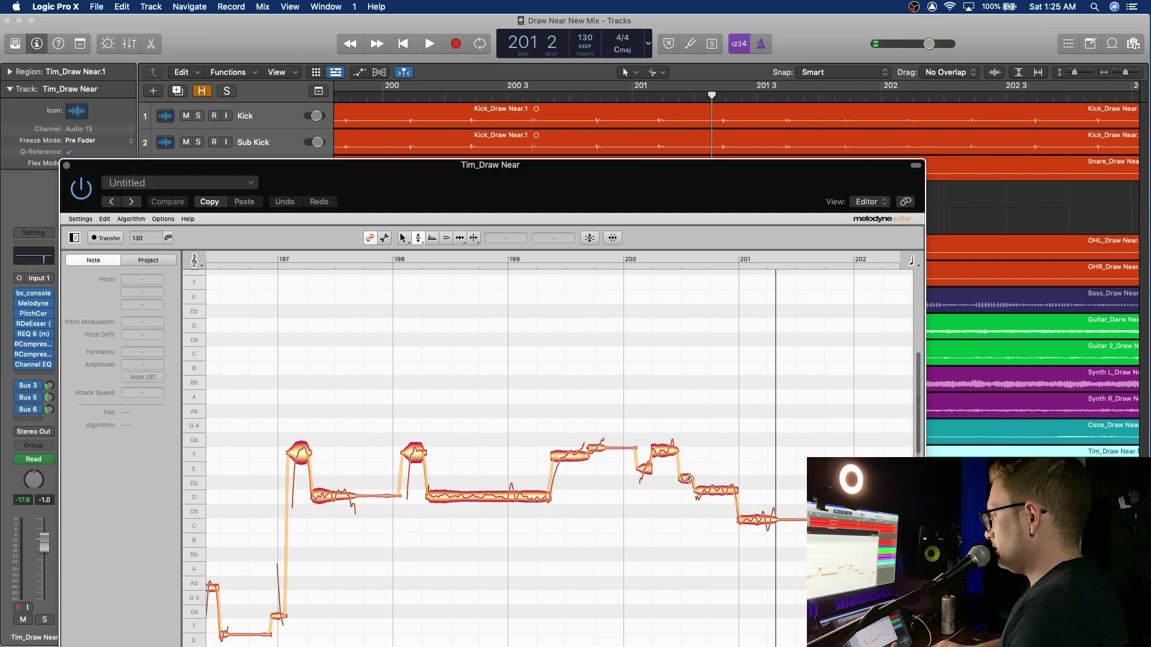
left_click(723, 494)
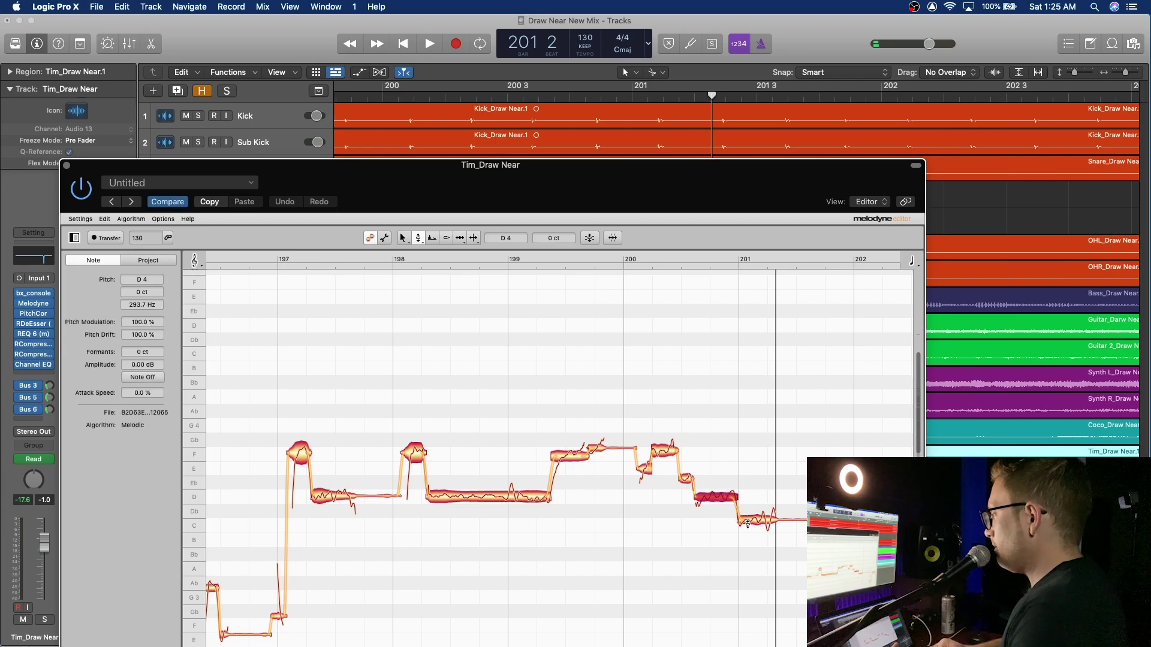
left_click(764, 524)
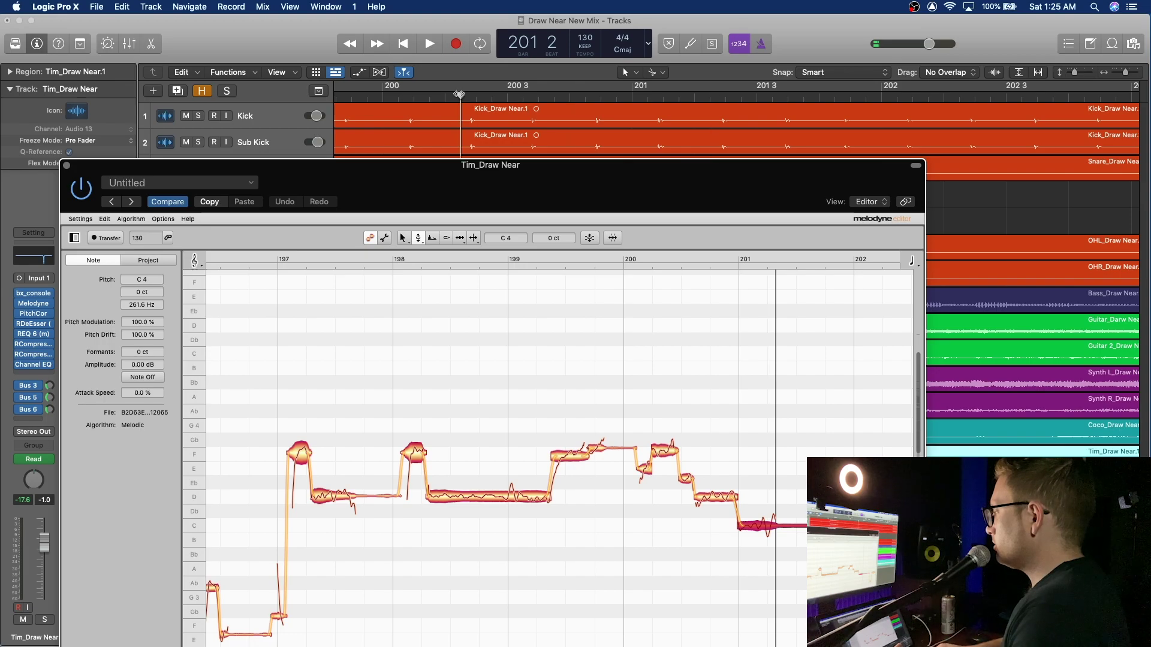
Audition the corrected vocal from about bar 200 to bar 202 and close Melodyne.
double_click(459, 96)
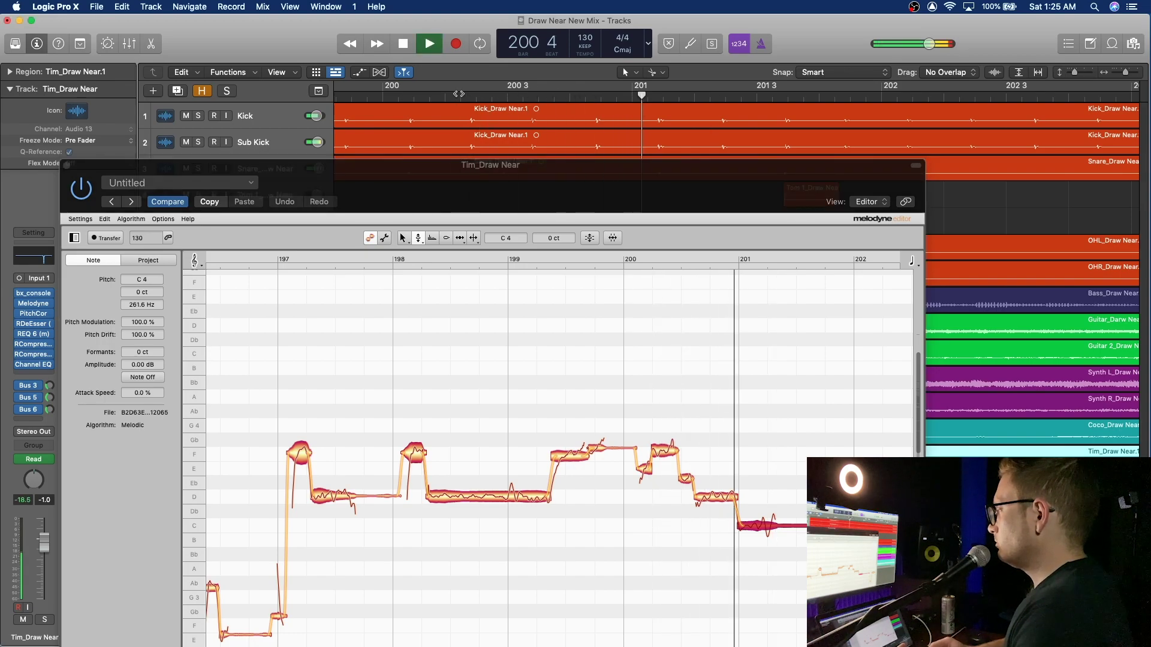
key("space")
key("space")
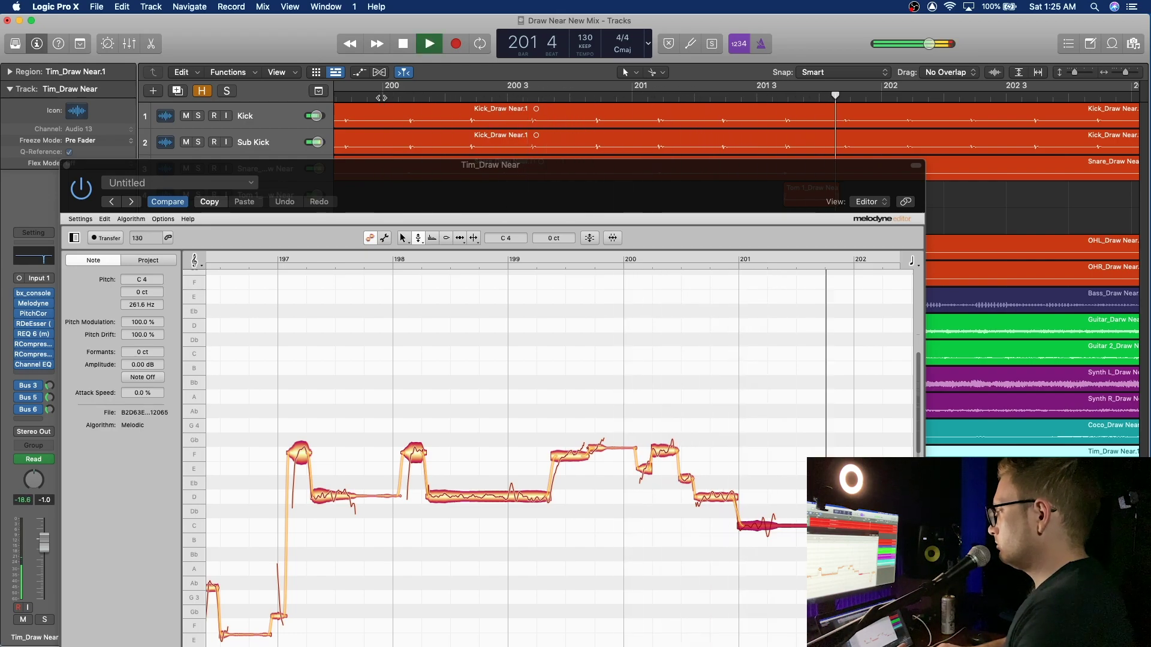
key("space")
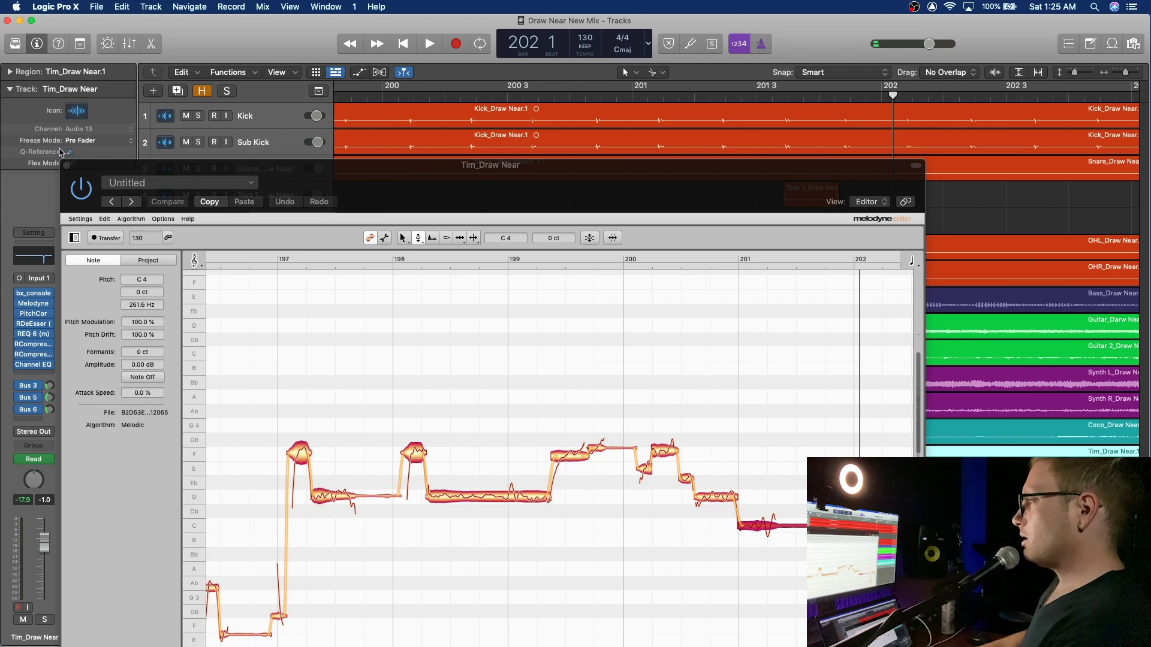
left_click(67, 164)
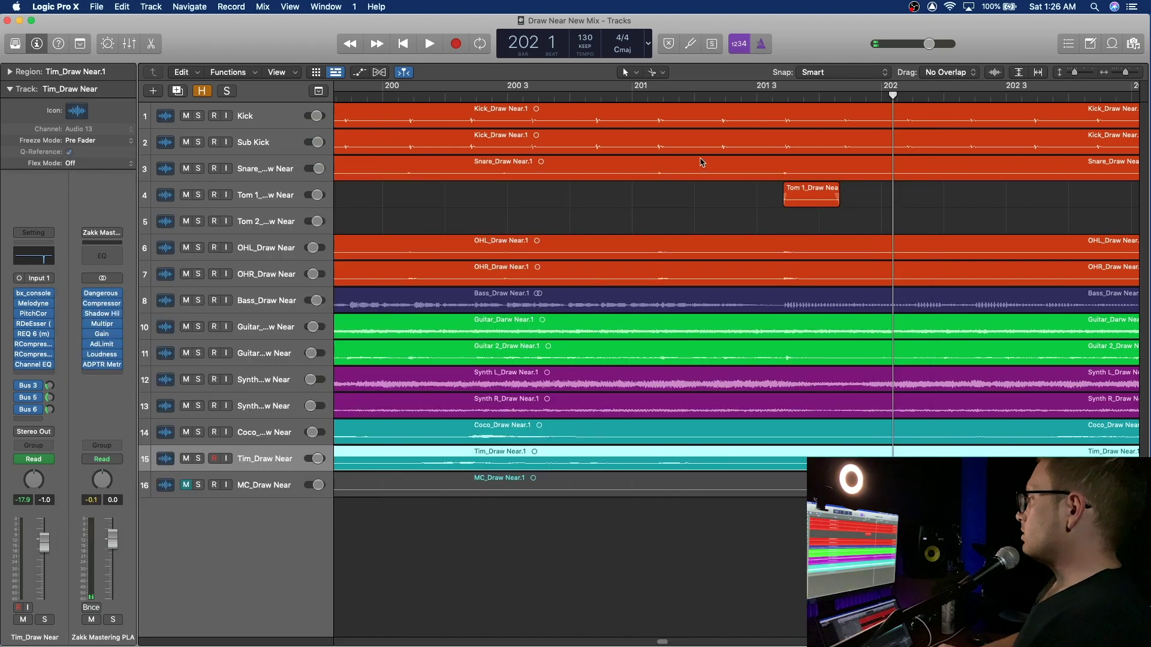
Place the playhead at bar 137, beat 3, and audition the mix to about bar 141.
left_click_drag(1127, 77, 1120, 76)
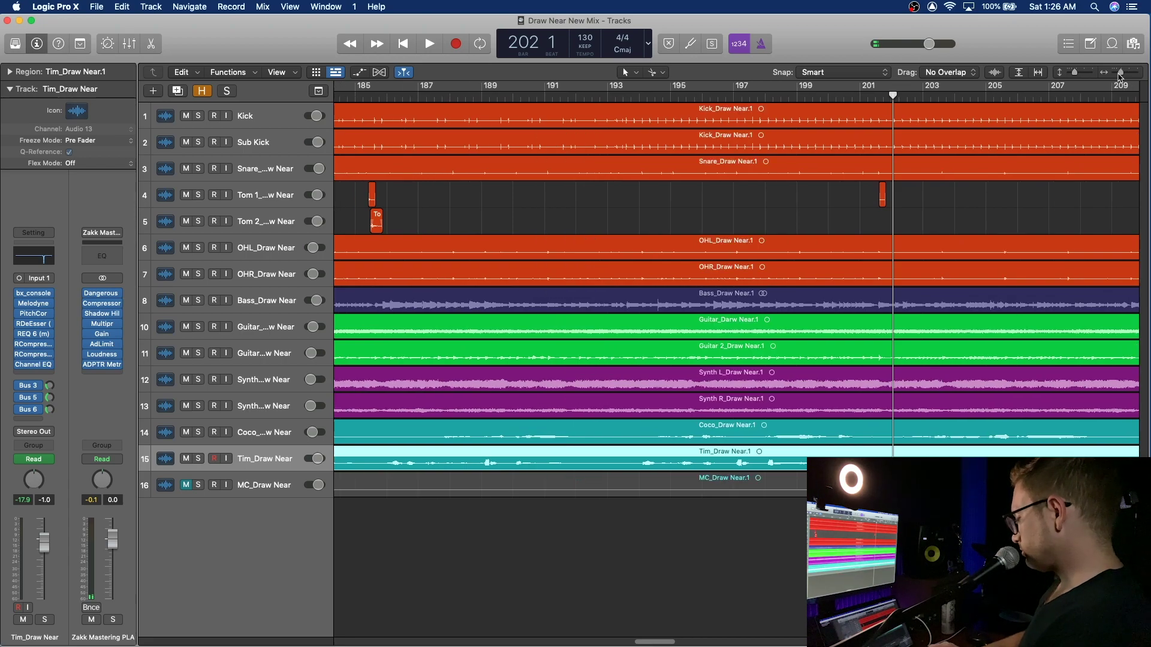
scroll(749, 187, "left", 15)
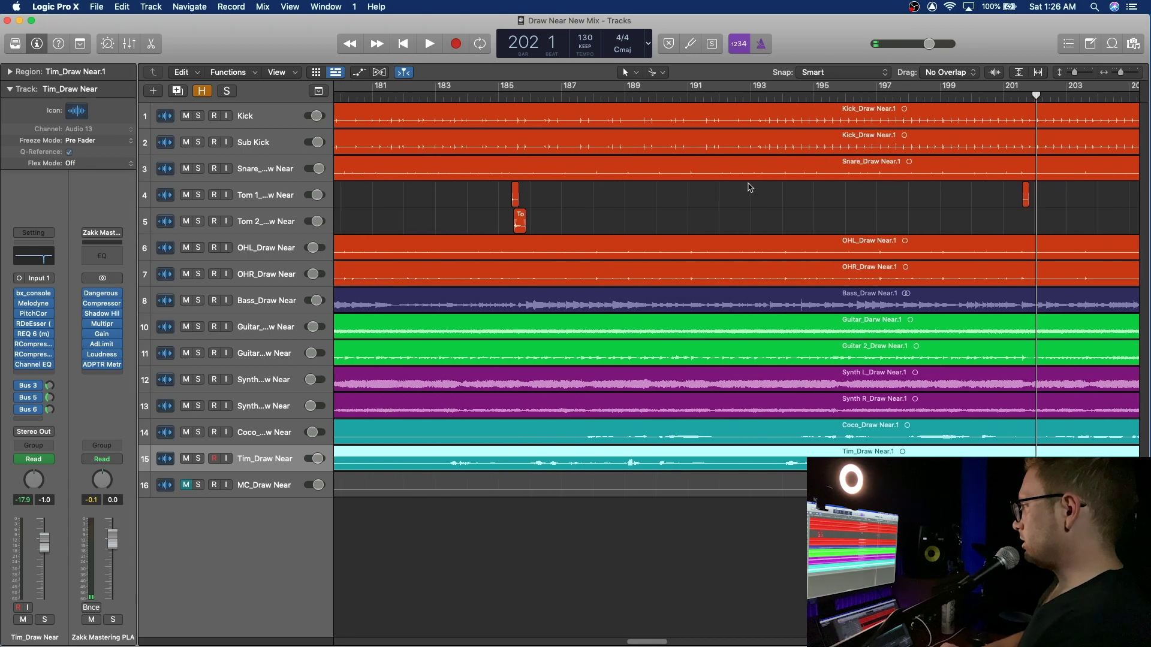
scroll(749, 188, "left", 4)
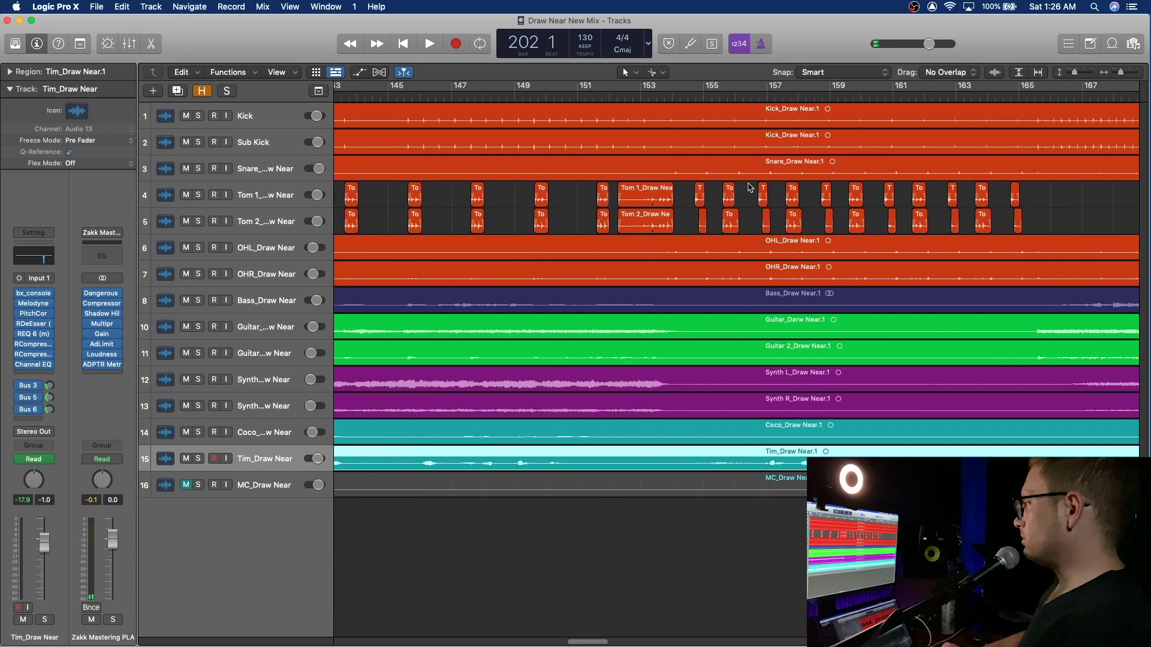
scroll(749, 187, "left", 2)
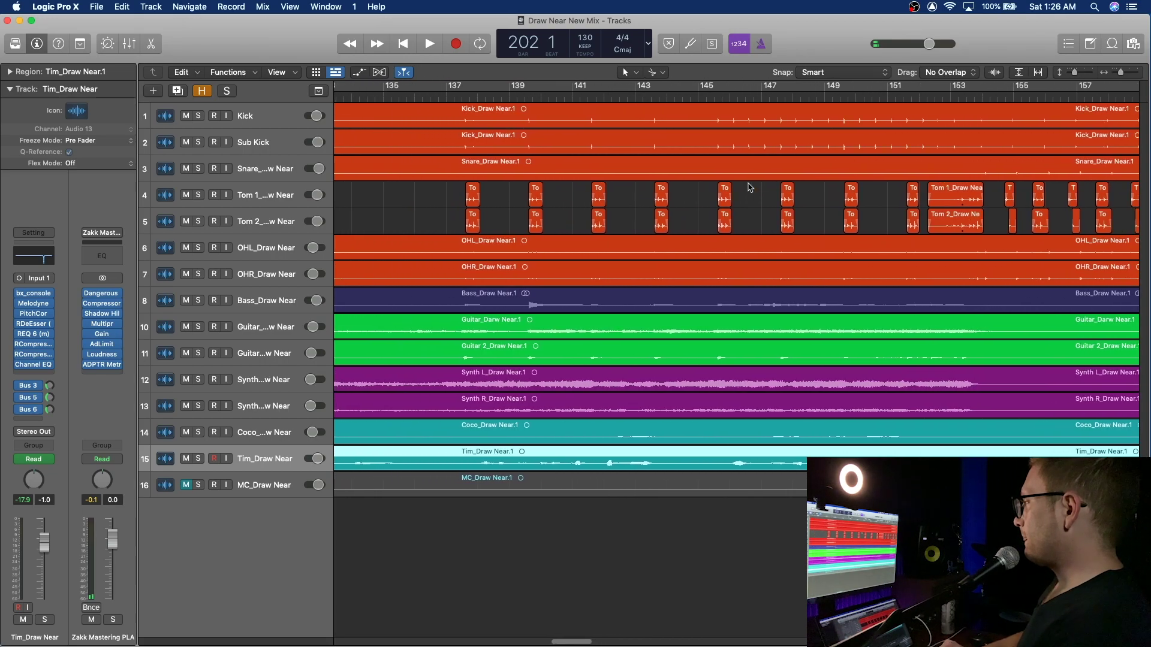
left_click(464, 96)
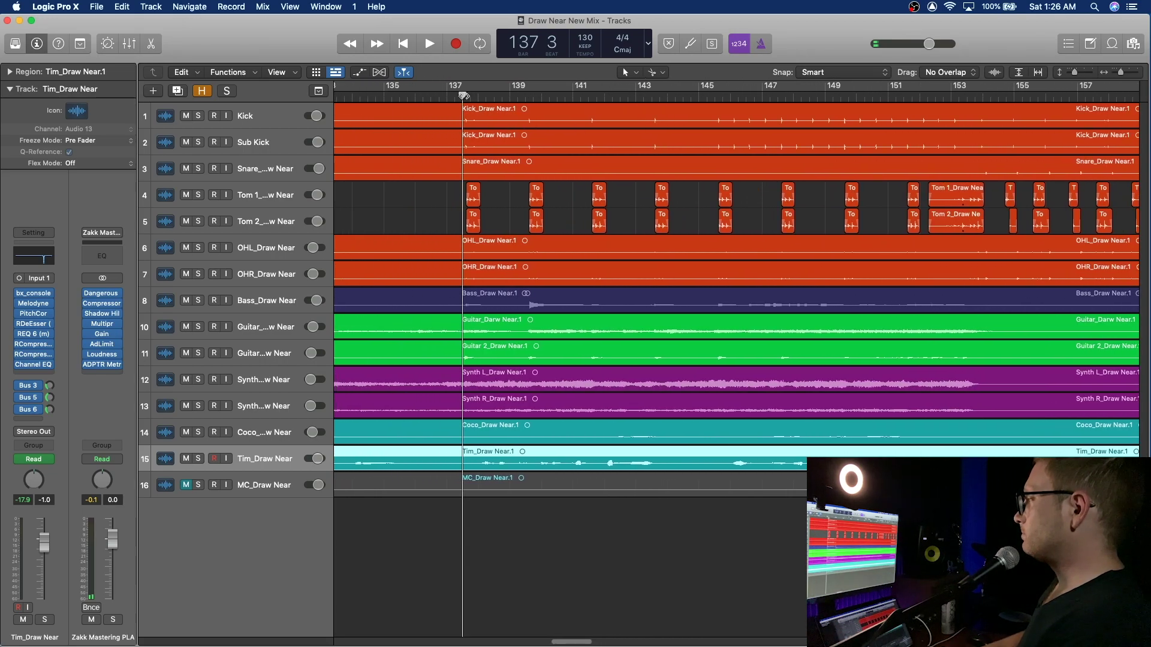
key("space")
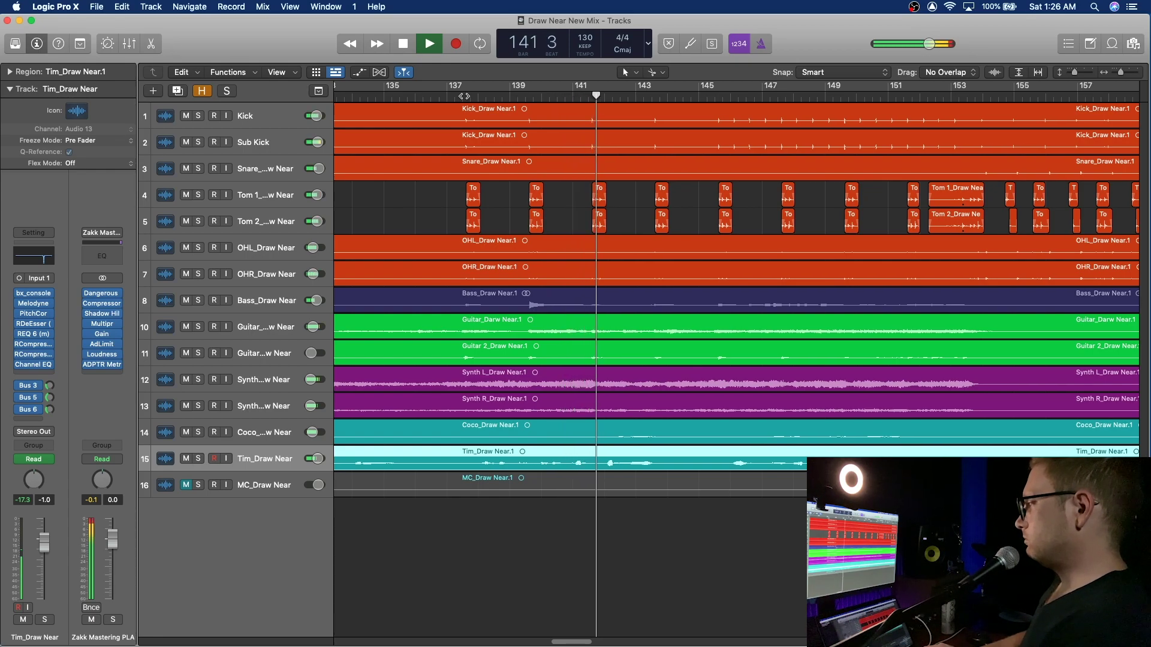
key("space")
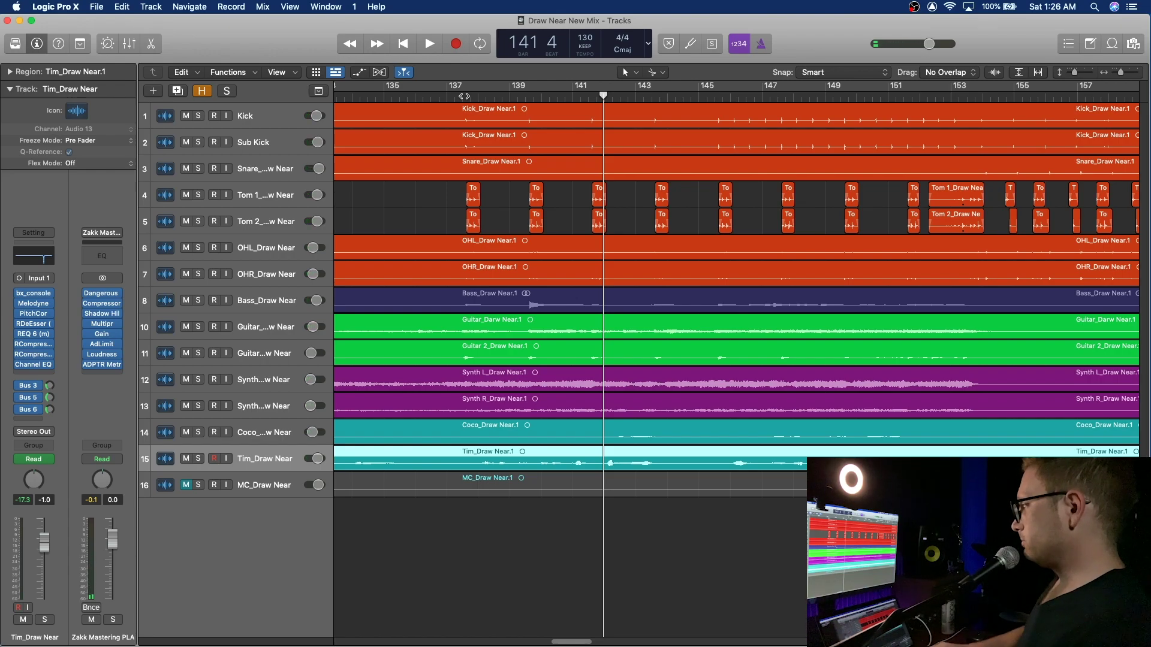
Show track automation and add volume points to the Bass track at about bar 137.
key("a")
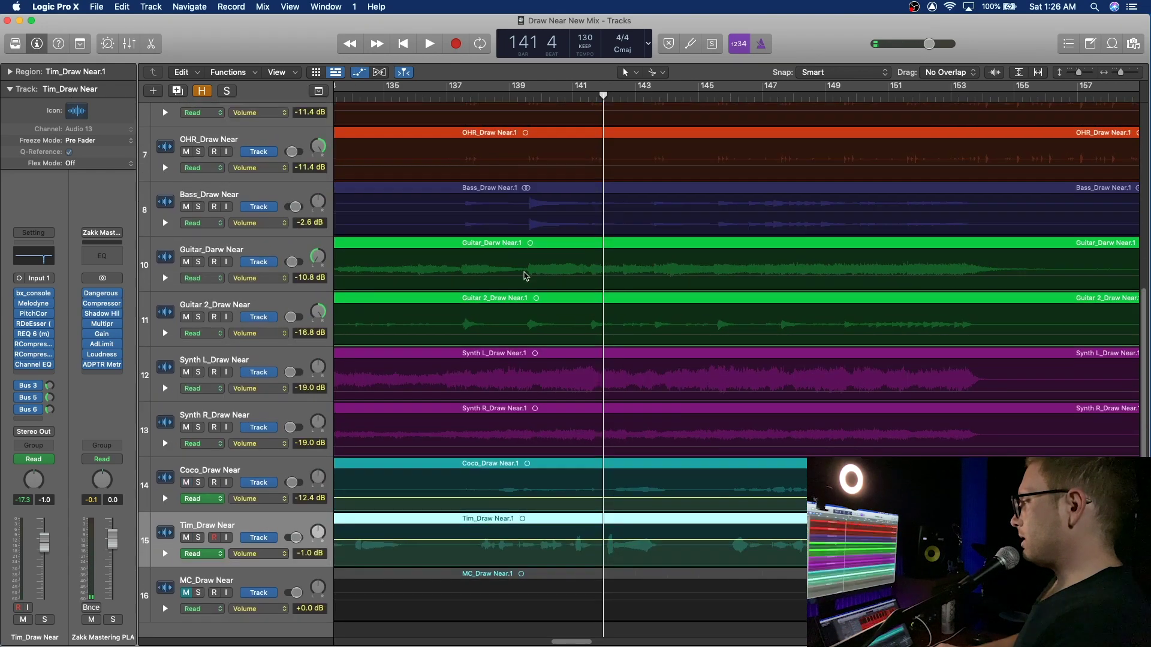
left_click(462, 214)
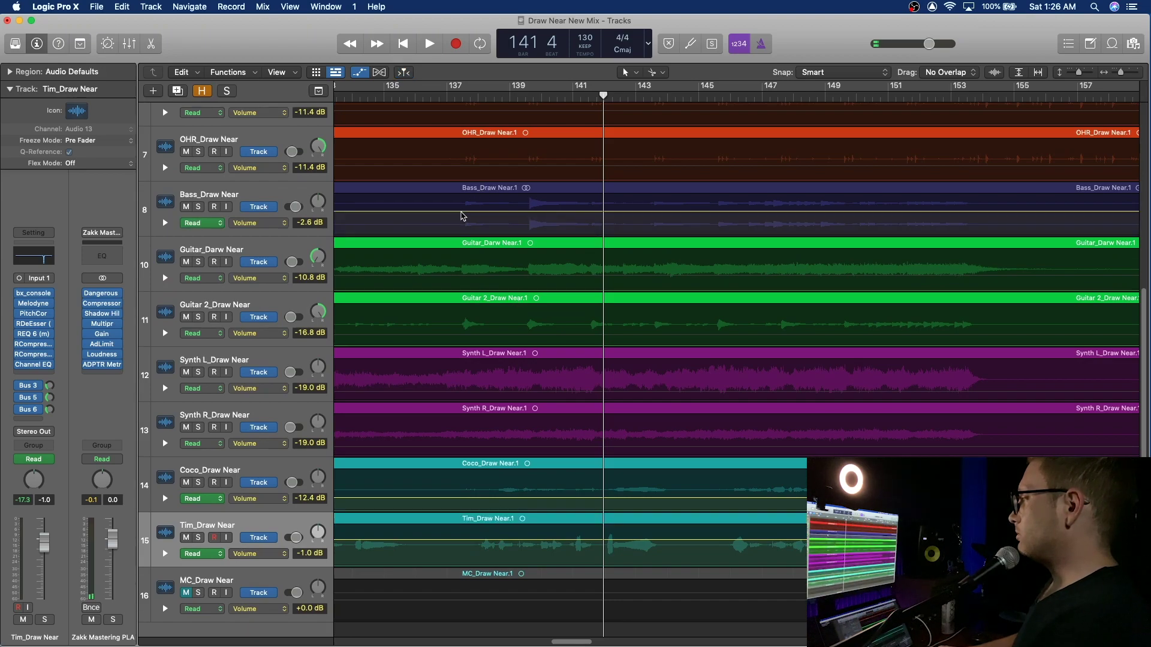
left_click(461, 212)
During playback, add Bass volume points near bar 154 and raise the section from bar 137 up to them to -0.1 dB.
scroll(708, 230, "right", 5)
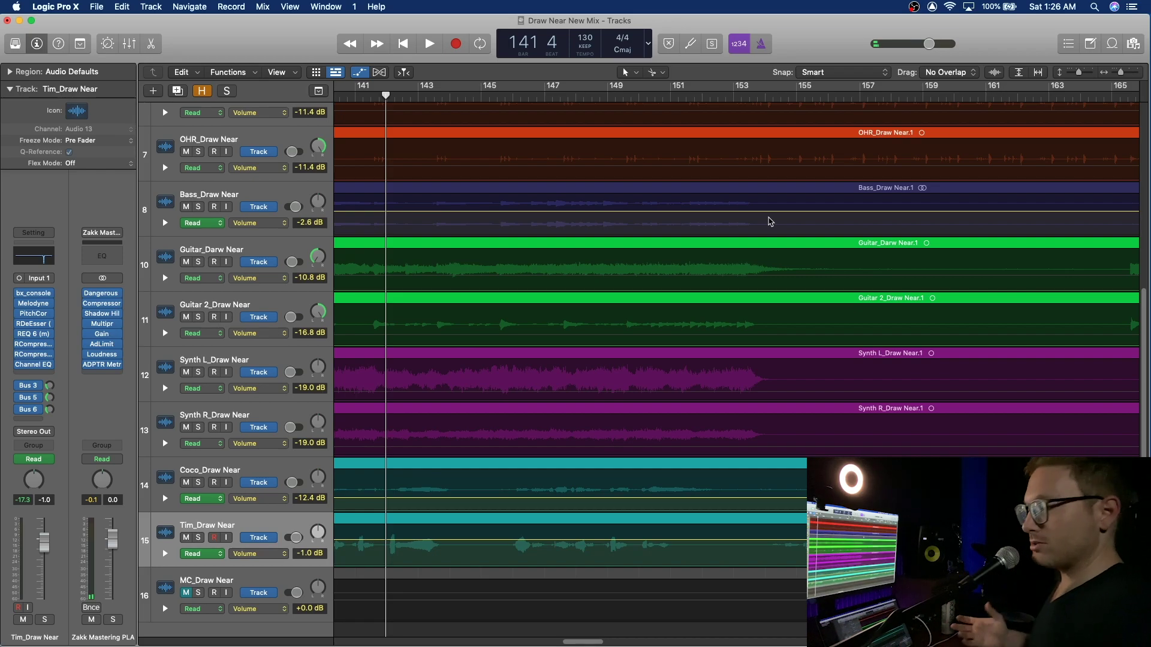
key("space")
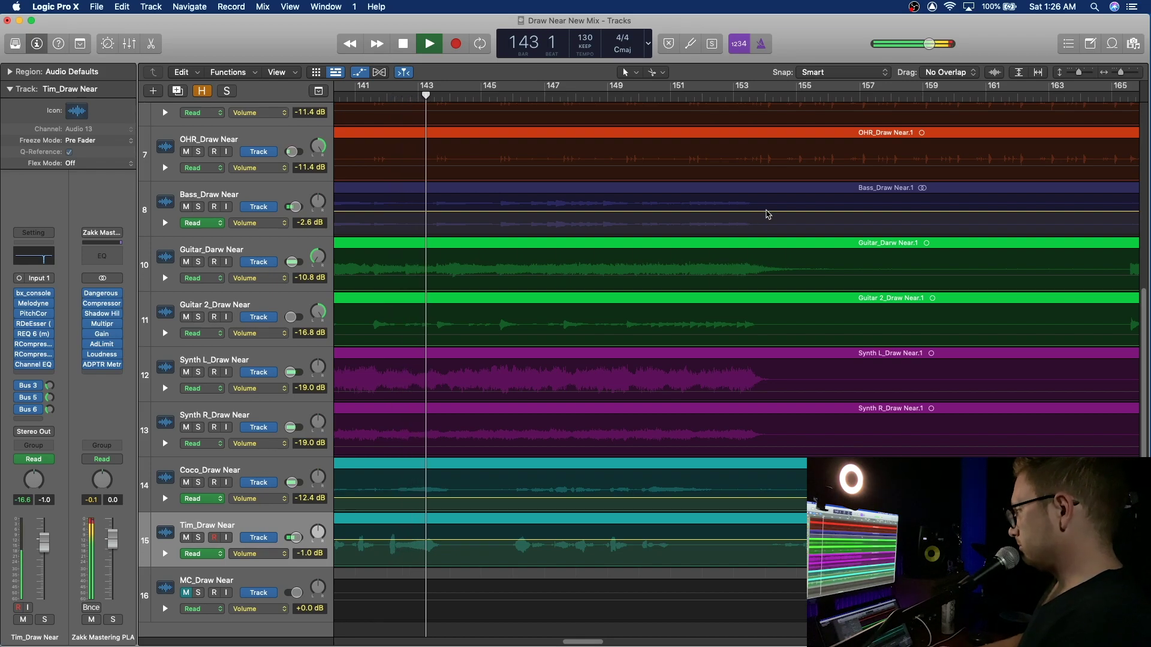
left_click(764, 214)
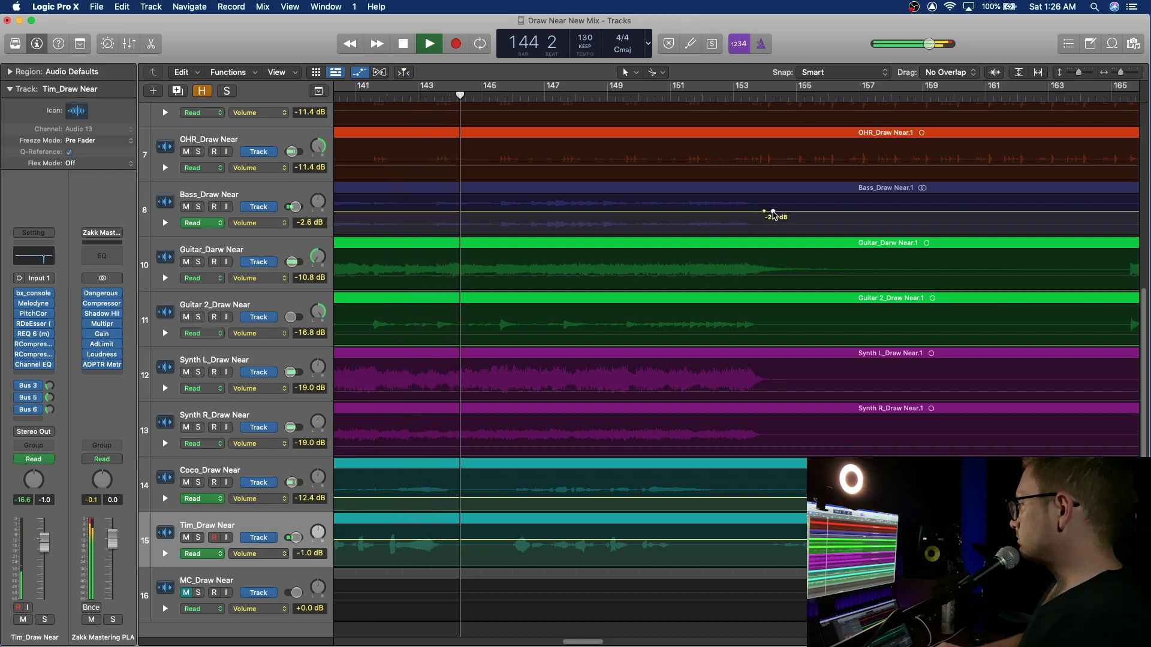
left_click_drag(732, 213, 732, 207)
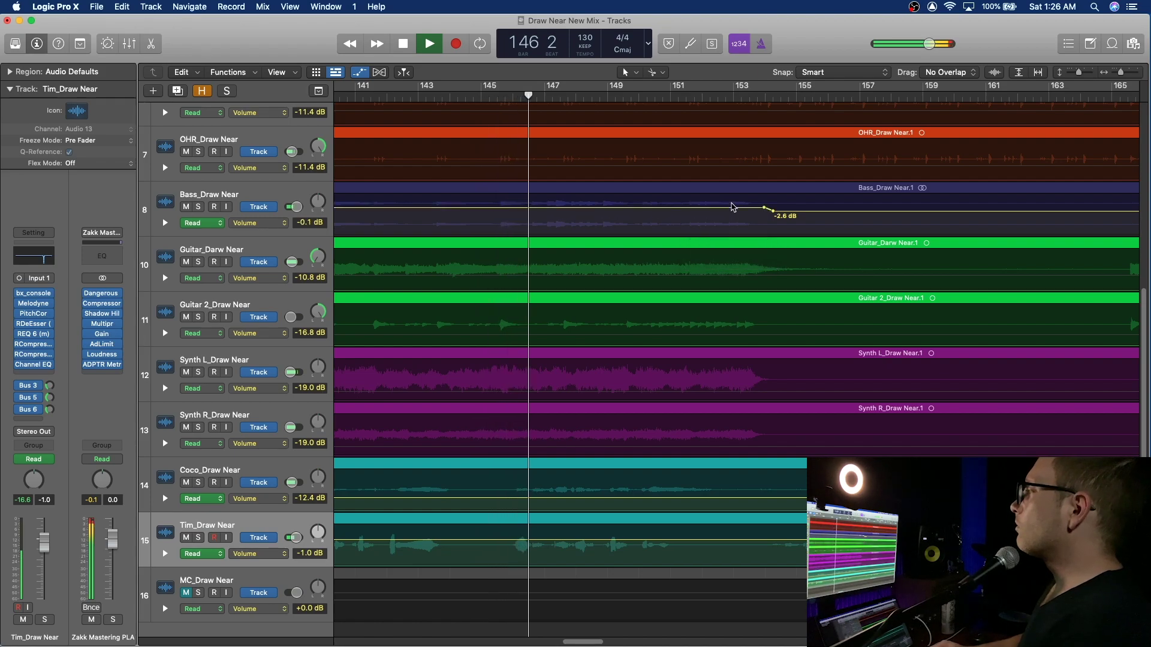
Review the Bass automation, replay from bar 137, and raise the Bass volume section to +0.8 dB.
scroll(689, 206, "left", 5)
scroll(641, 197, "left", 5)
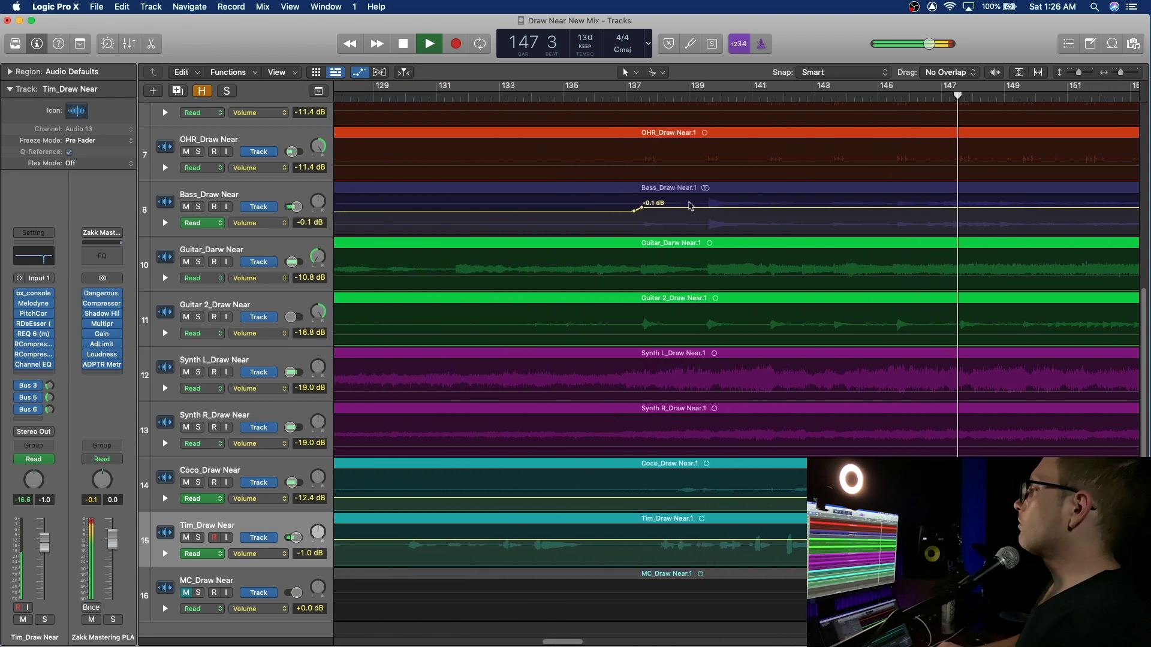
scroll(645, 207, "right", 10)
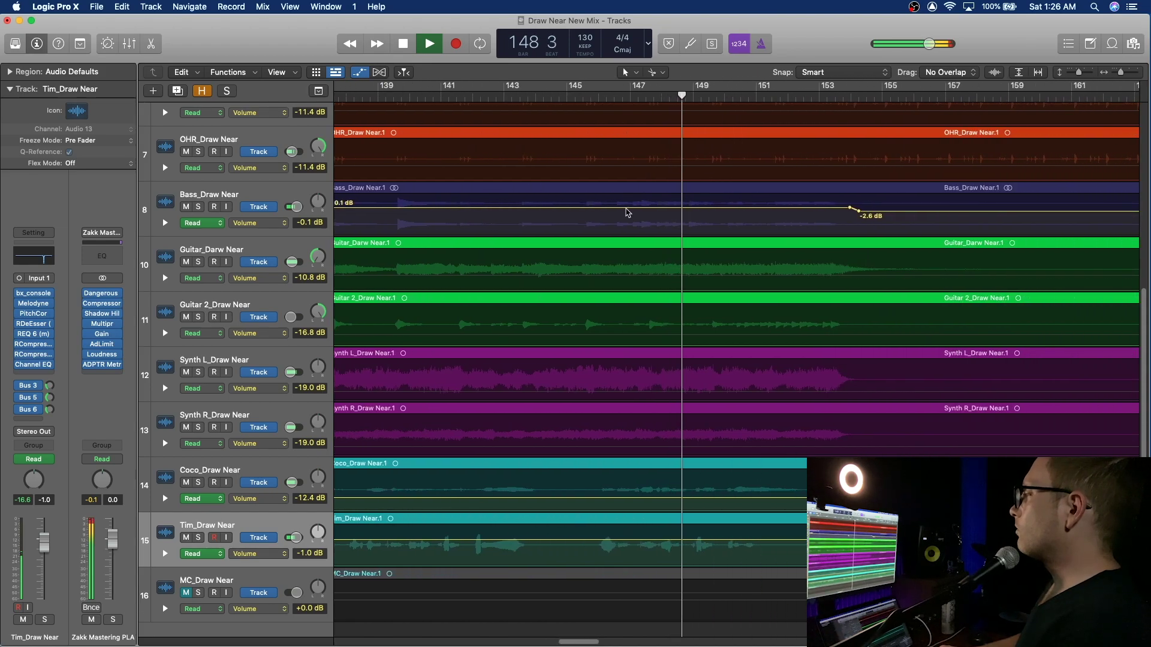
scroll(506, 181, "left", 1)
scroll(505, 182, "left", 4)
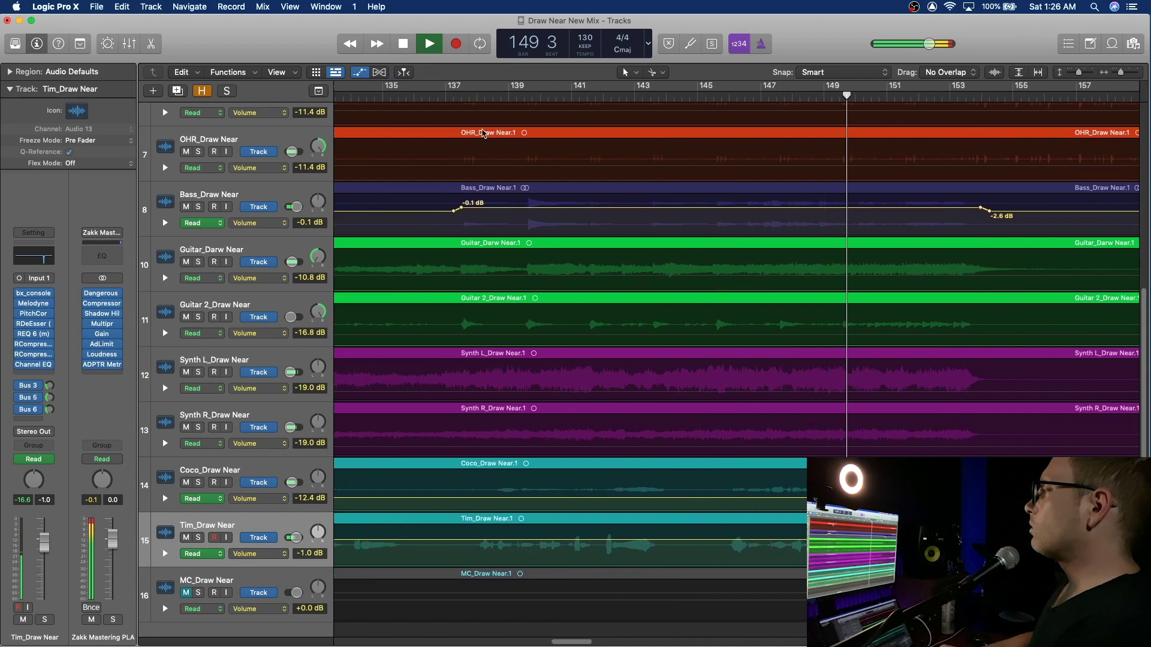
left_click(454, 96)
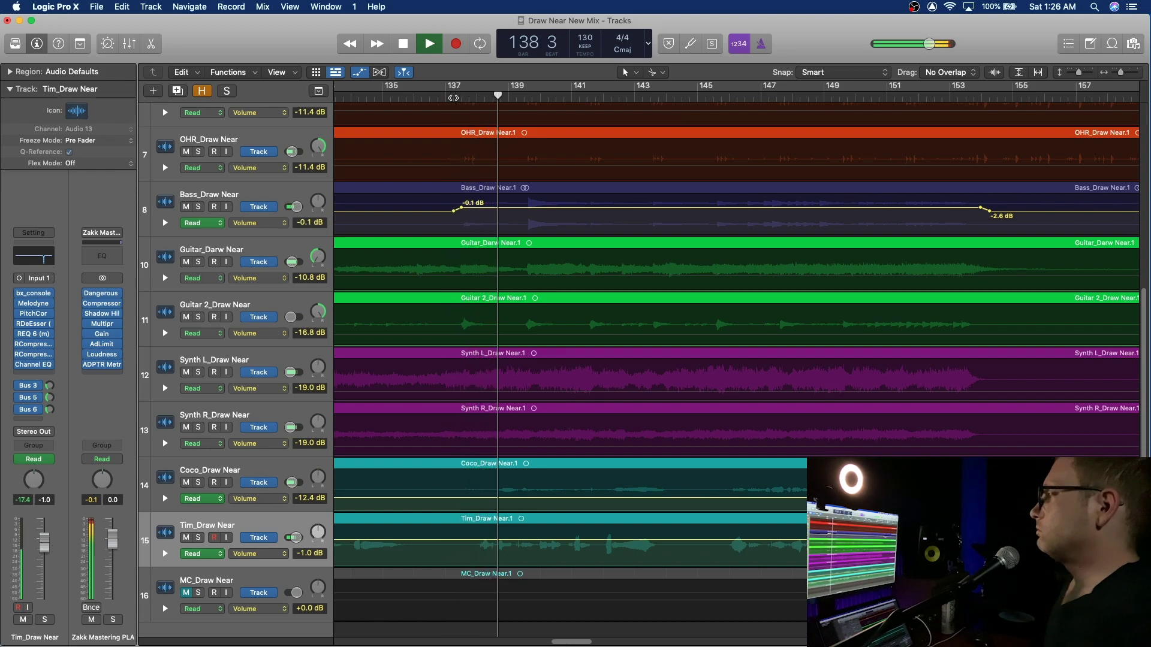
left_click_drag(566, 207, 567, 208)
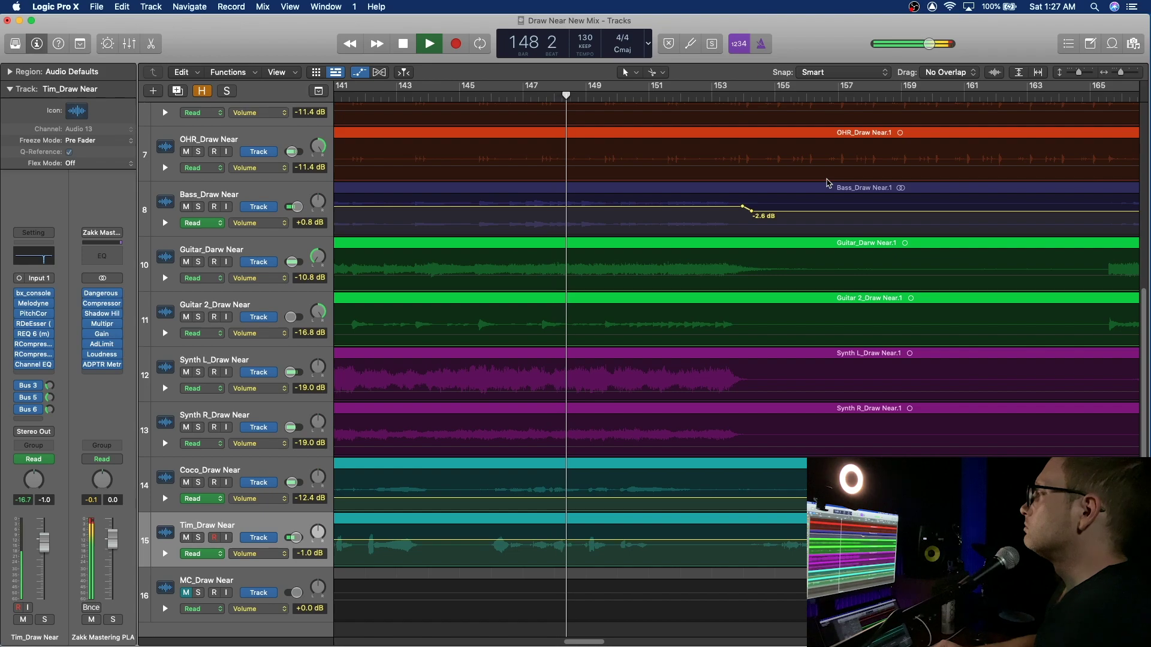
Listen on through the end of the raised Bass section to bar 155 with the drum tracks in view, and stop playback.
scroll(778, 189, "up", 5)
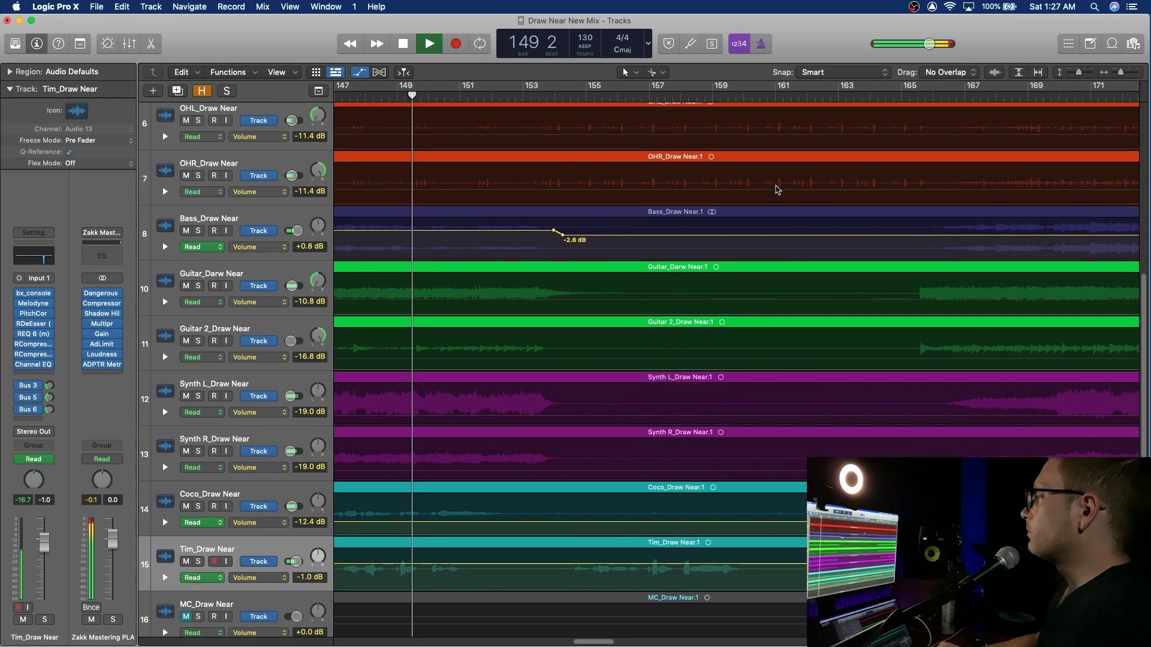
scroll(777, 189, "up", 4)
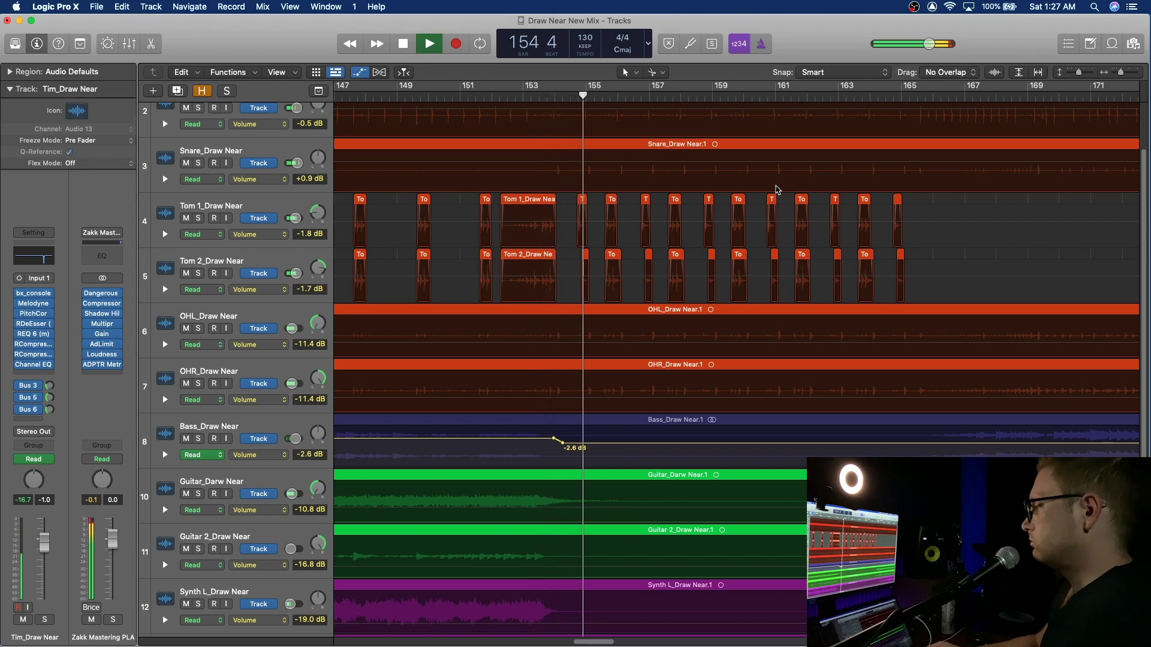
key("space")
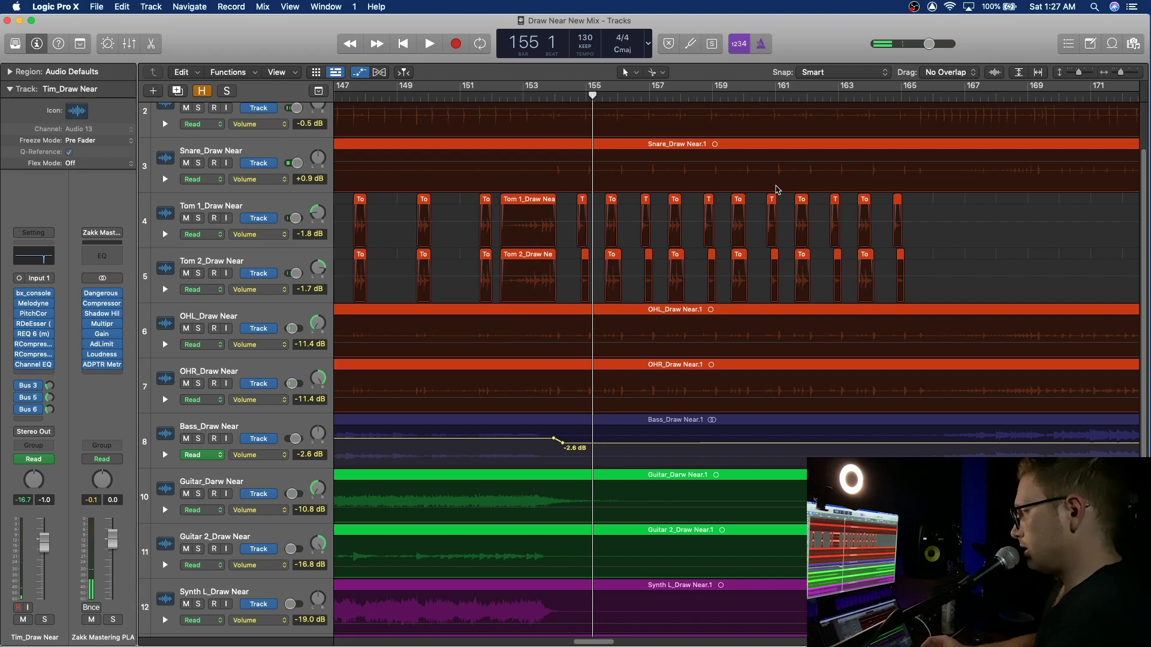
Hide track automation and add a Channel EQ to the Drums bus in the mixer.
key("super+Up")
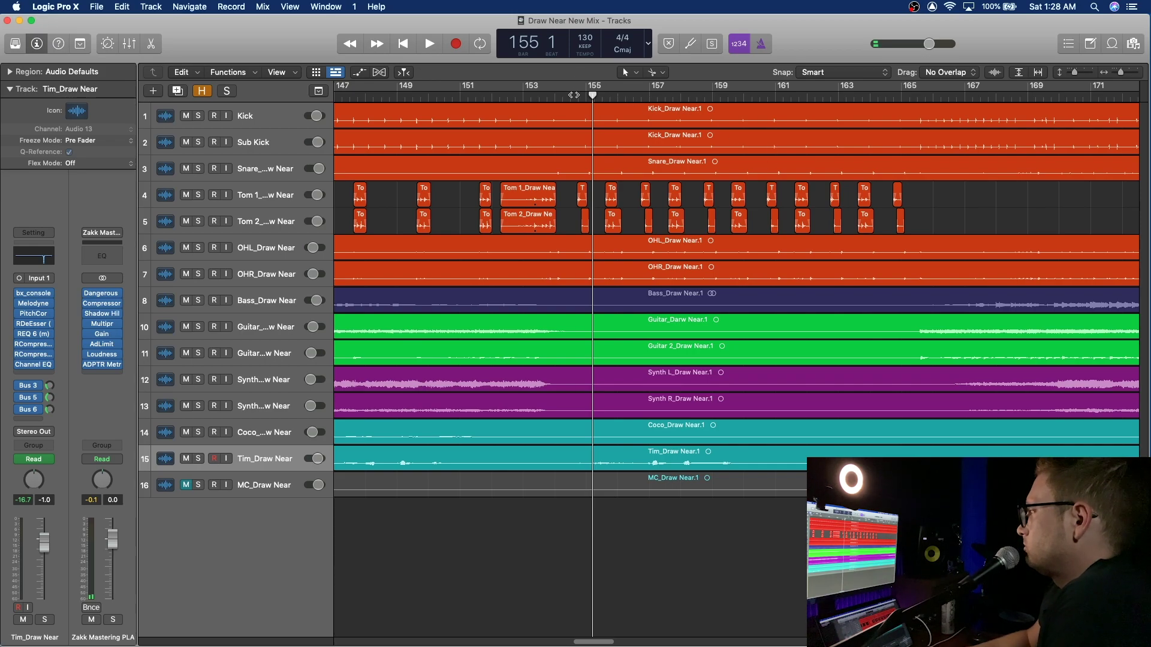
key("x")
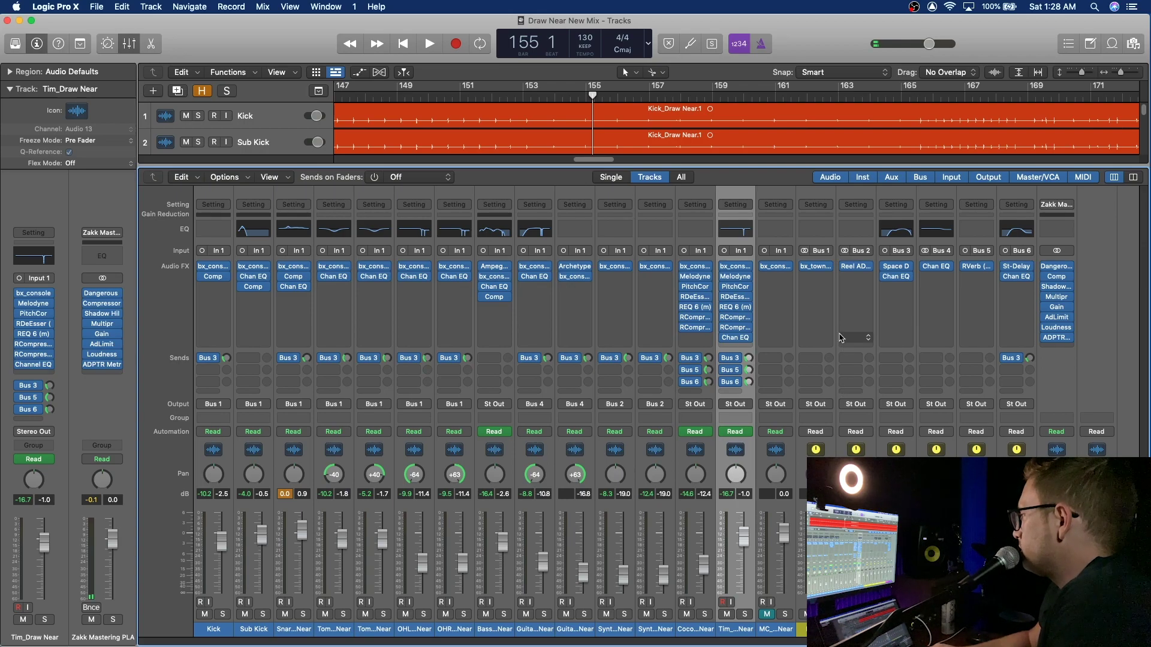
left_click(824, 233)
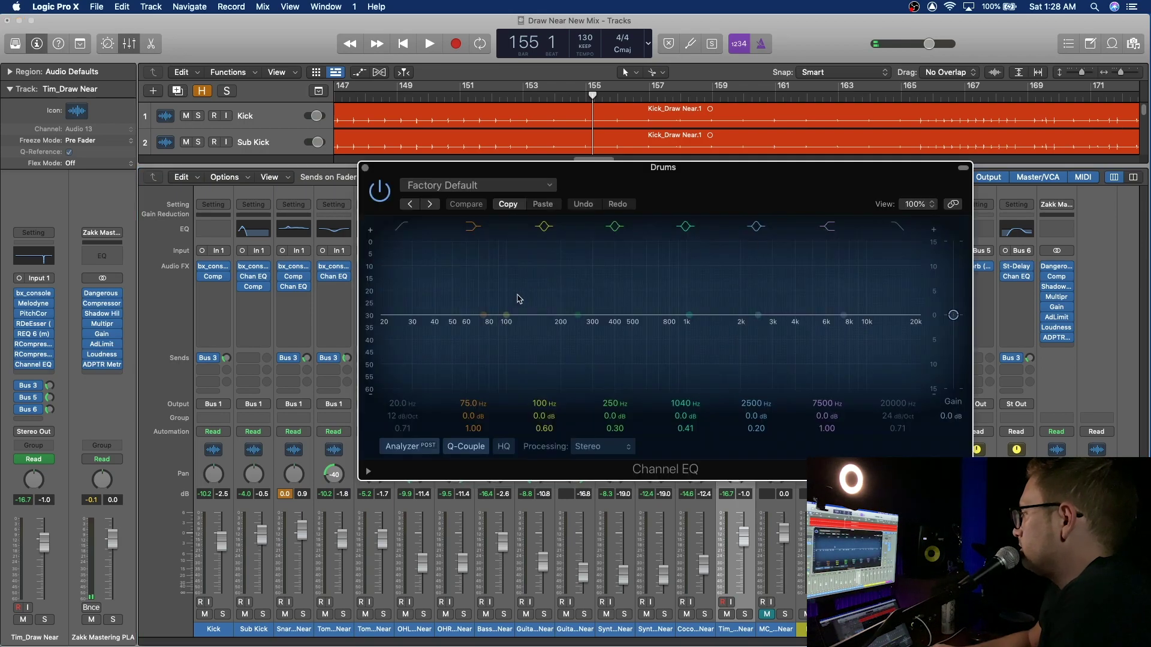
Set a playback cycle over the tom section from about bar 154 to bar 165 and start it.
scroll(521, 98, "down", 3)
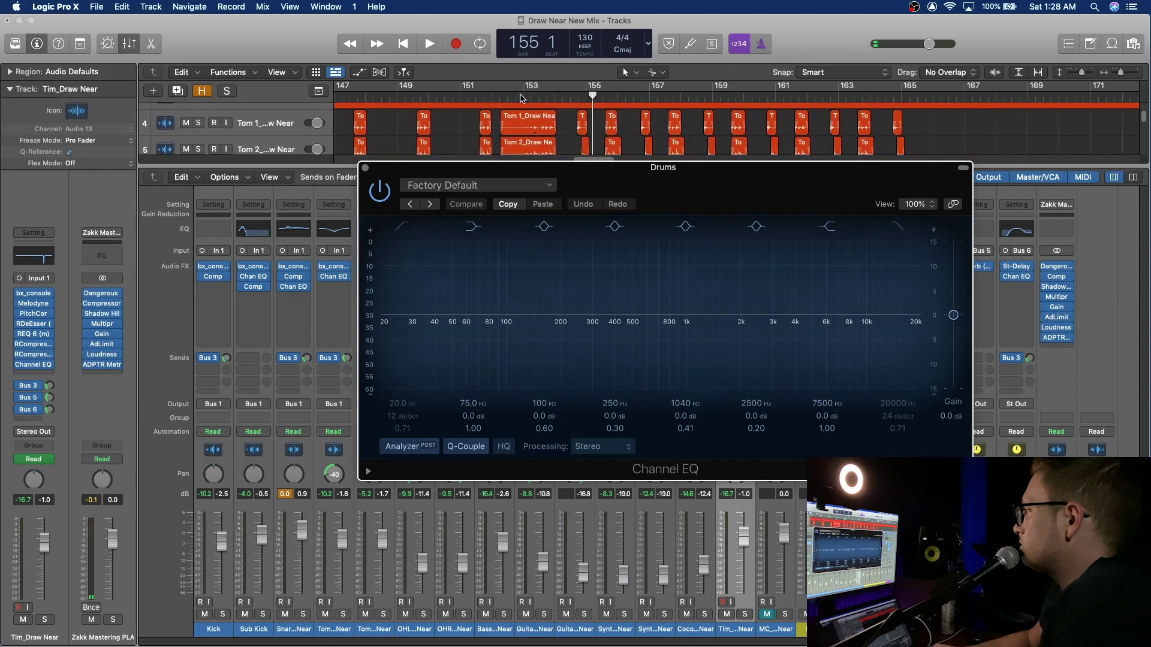
left_click_drag(572, 92, 898, 97)
key("space")
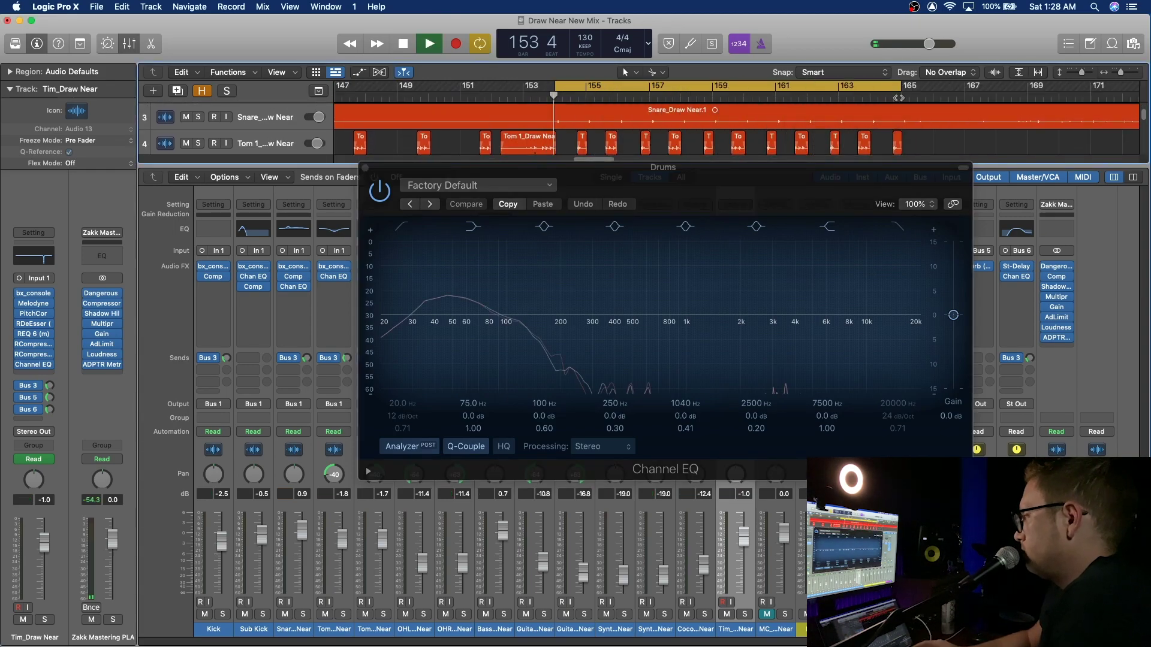
Boost the Drums Channel EQ low shelf by +4.0 dB at 300 Hz, close the EQ and listen to the looped section again.
mouse_move(471, 417)
left_mouse_down()
mouse_move(473, 384)
mouse_move(473, 407)
left_mouse_up()
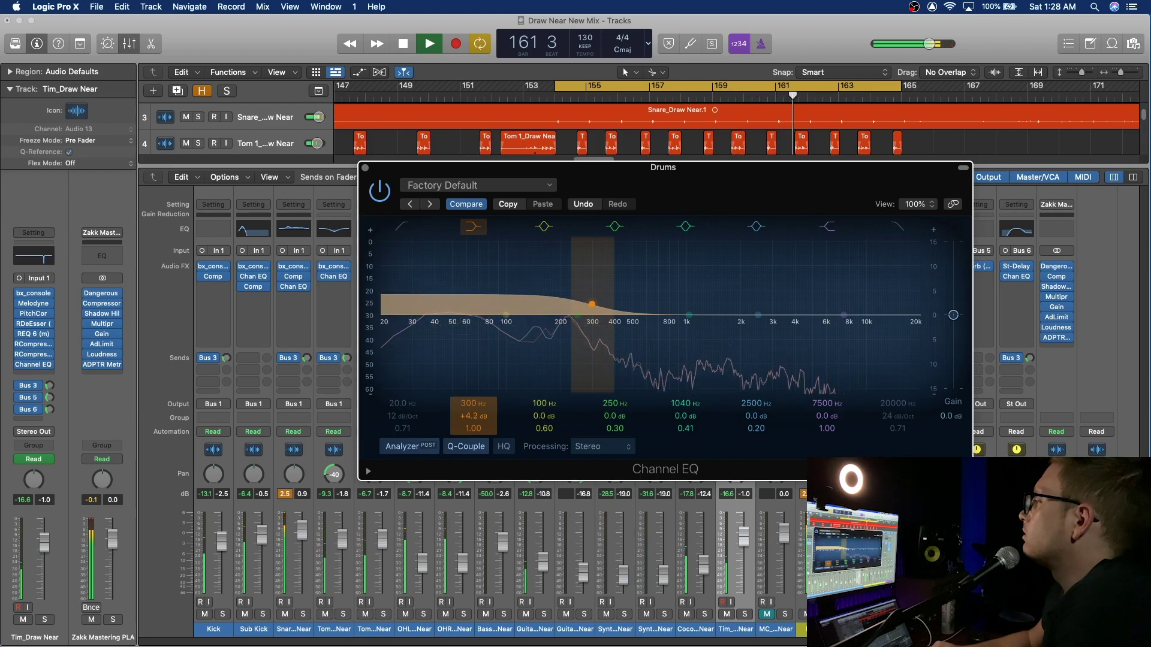
left_click_drag(468, 414, 469, 417)
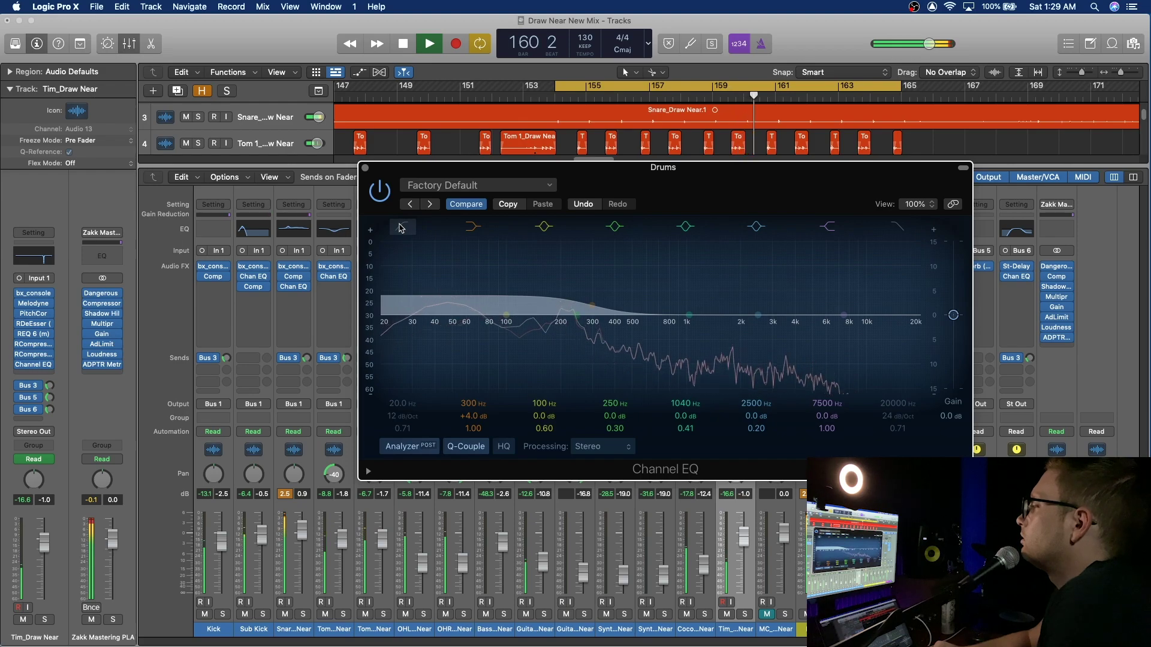
left_click(365, 168)
key("space")
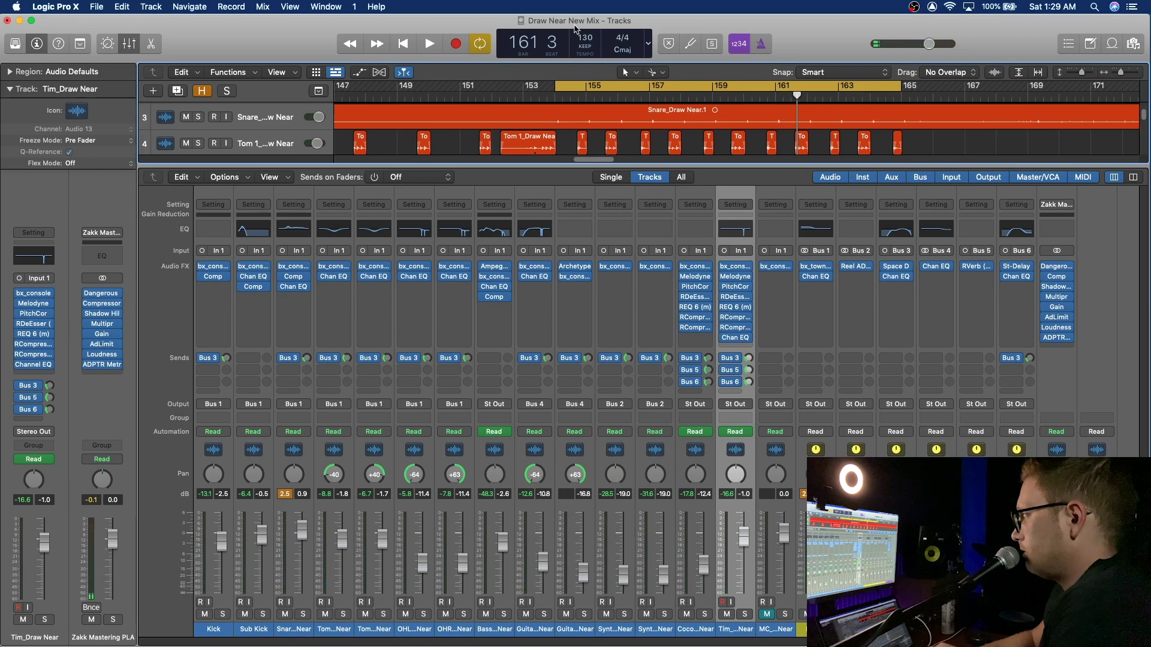
key("space")
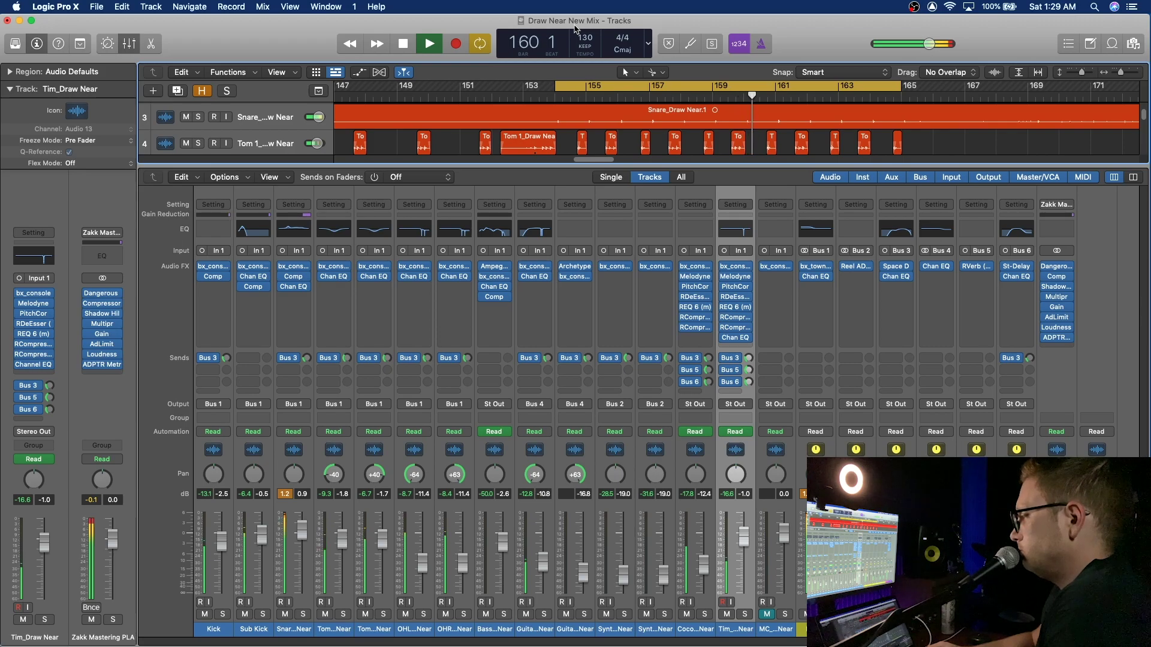
key("space")
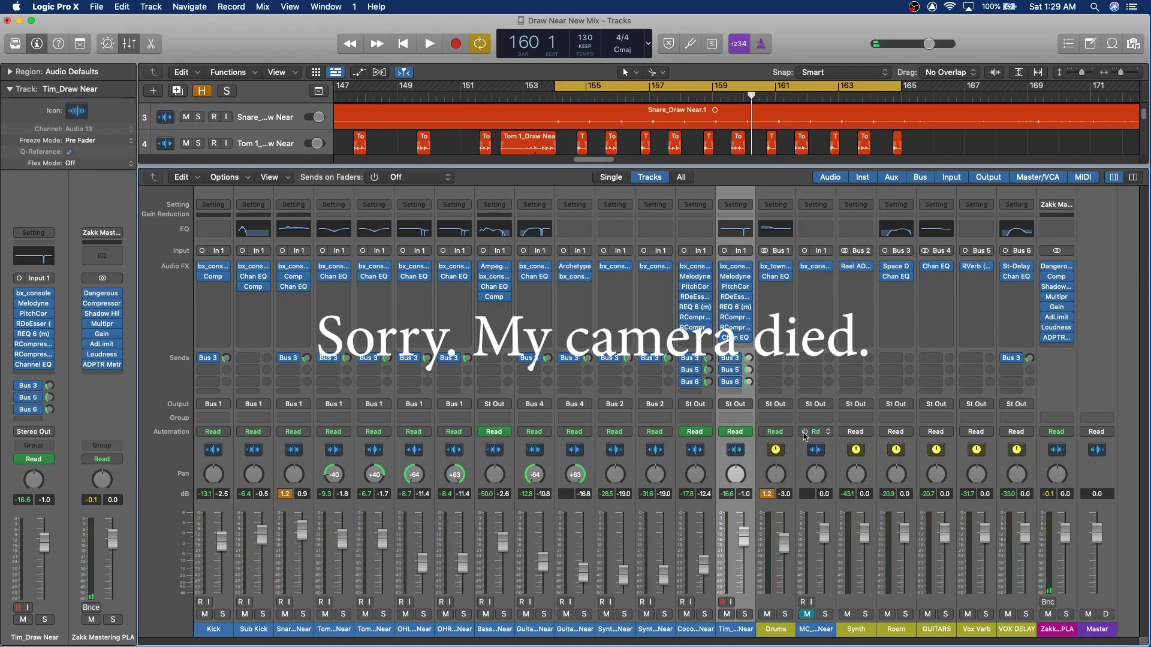
Move the Drums track directly above the Bass track and show its Channel EQ Low Shelf Gain automation.
key("x")
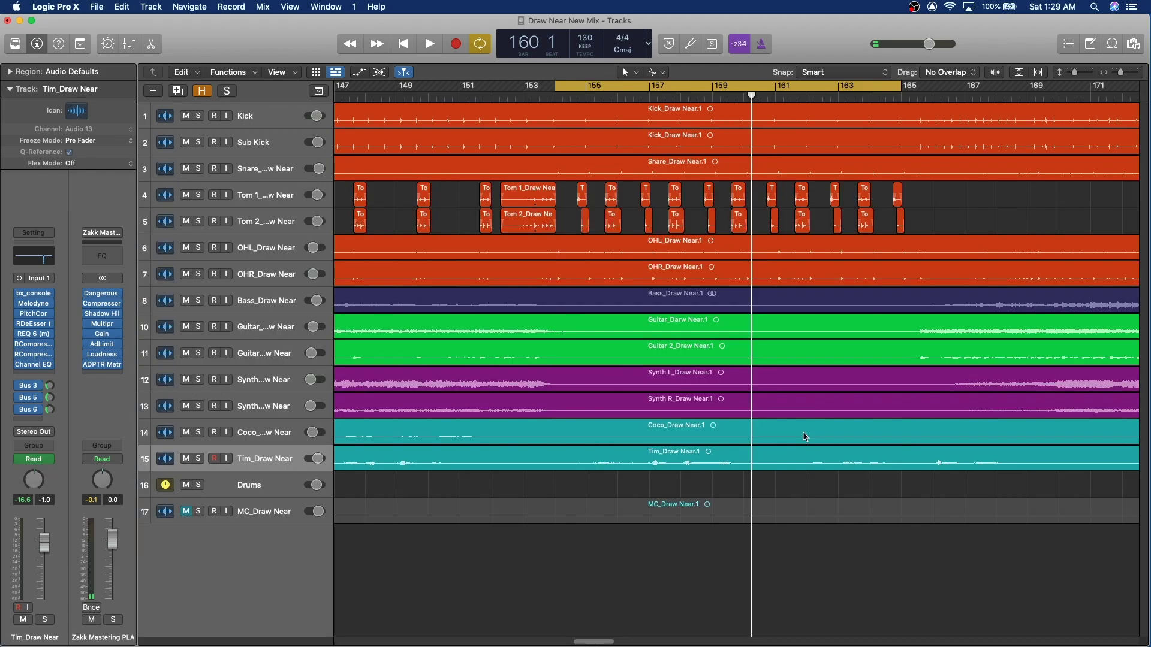
left_click_drag(264, 484, 311, 293)
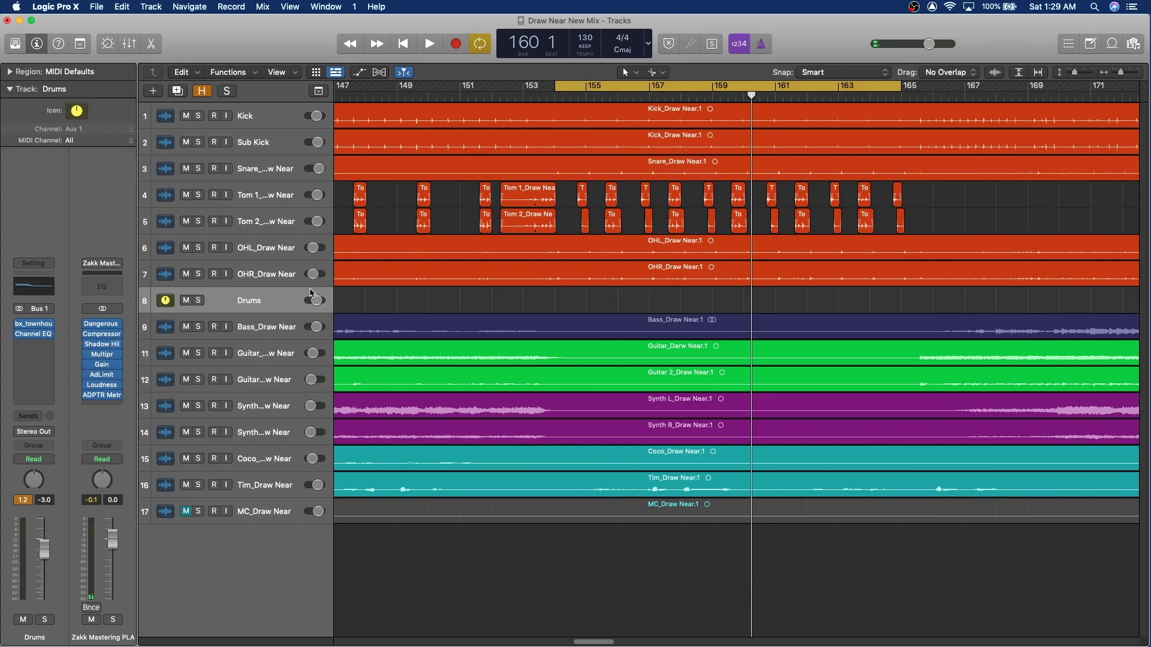
key("a")
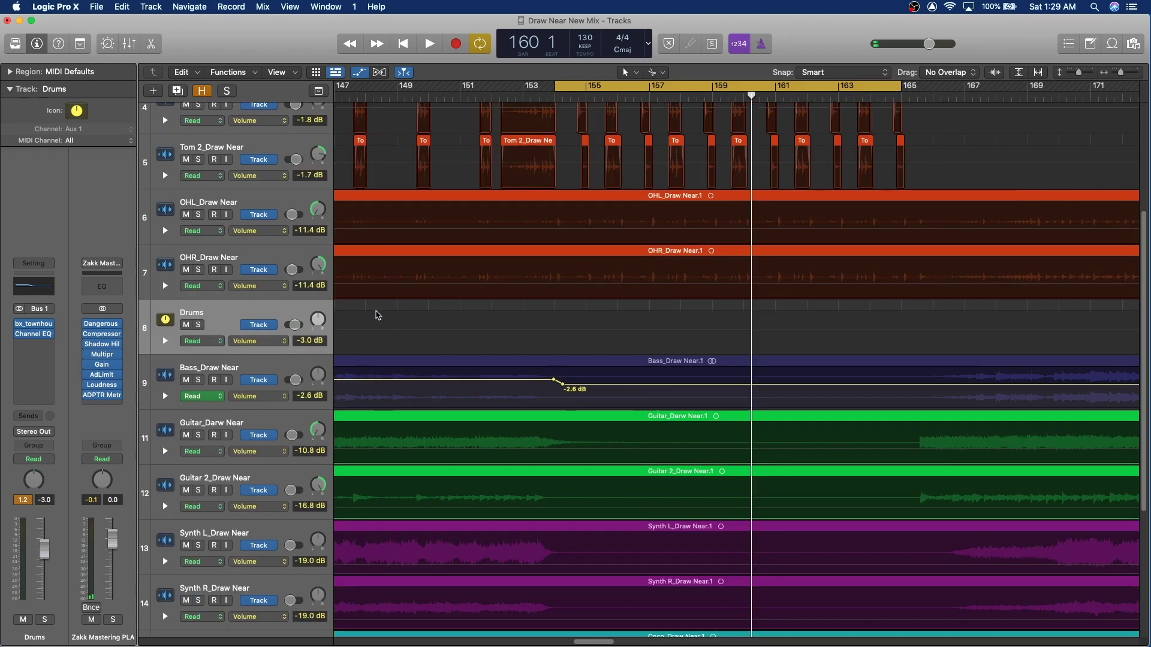
left_click(260, 344)
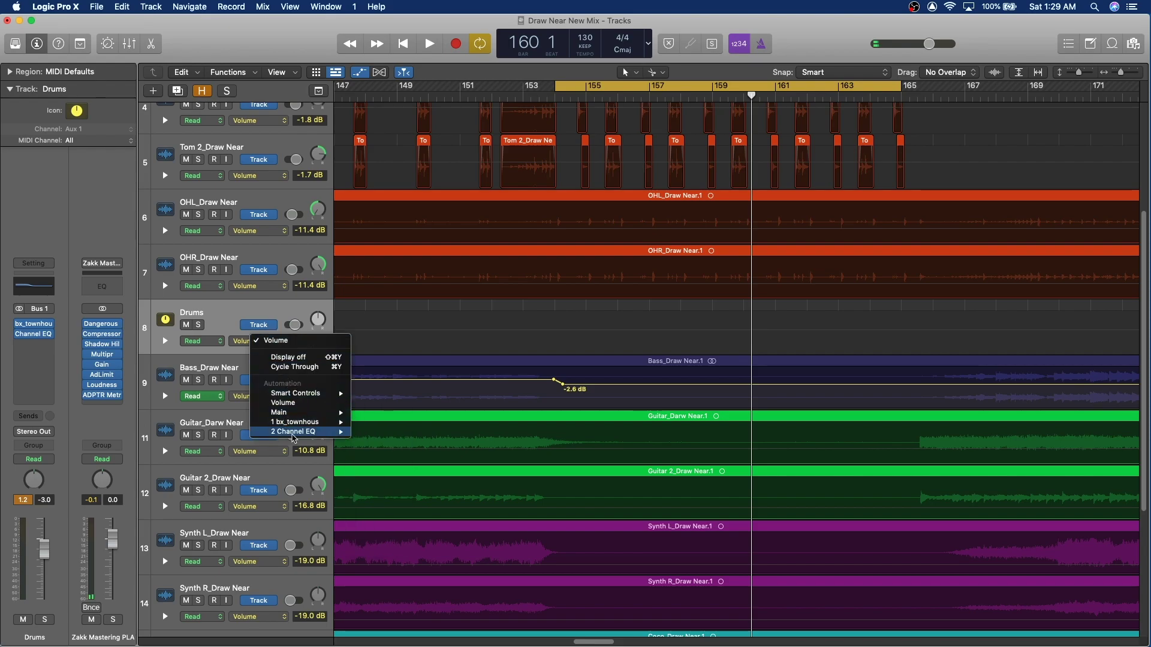
mouse_move(295, 432)
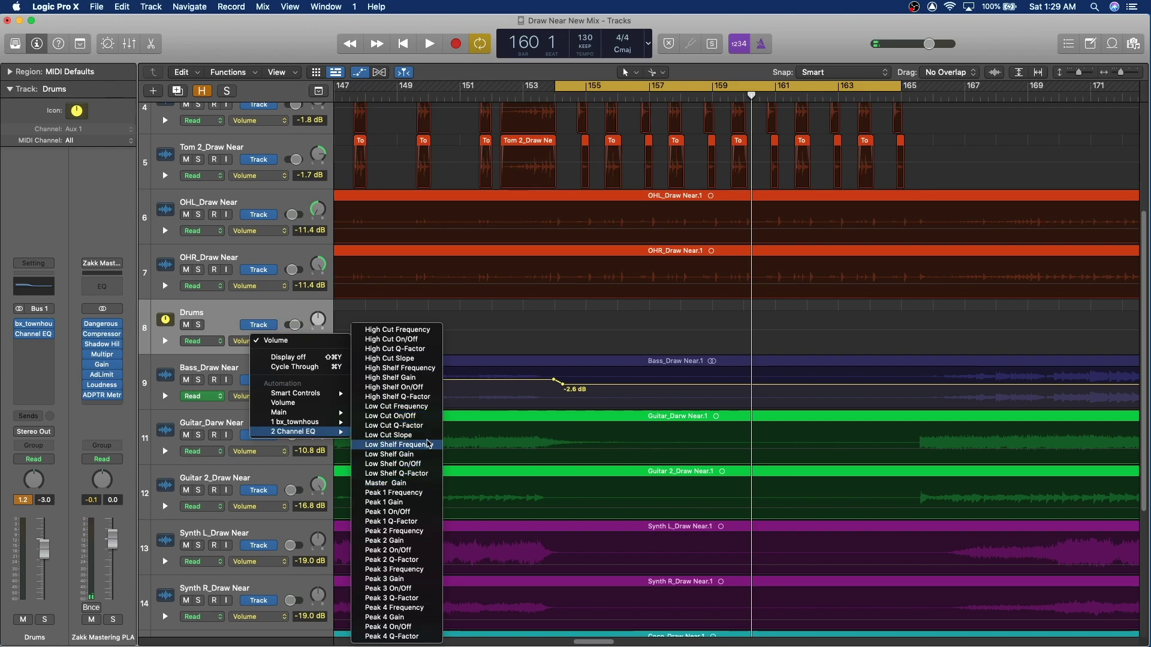
left_click(413, 454)
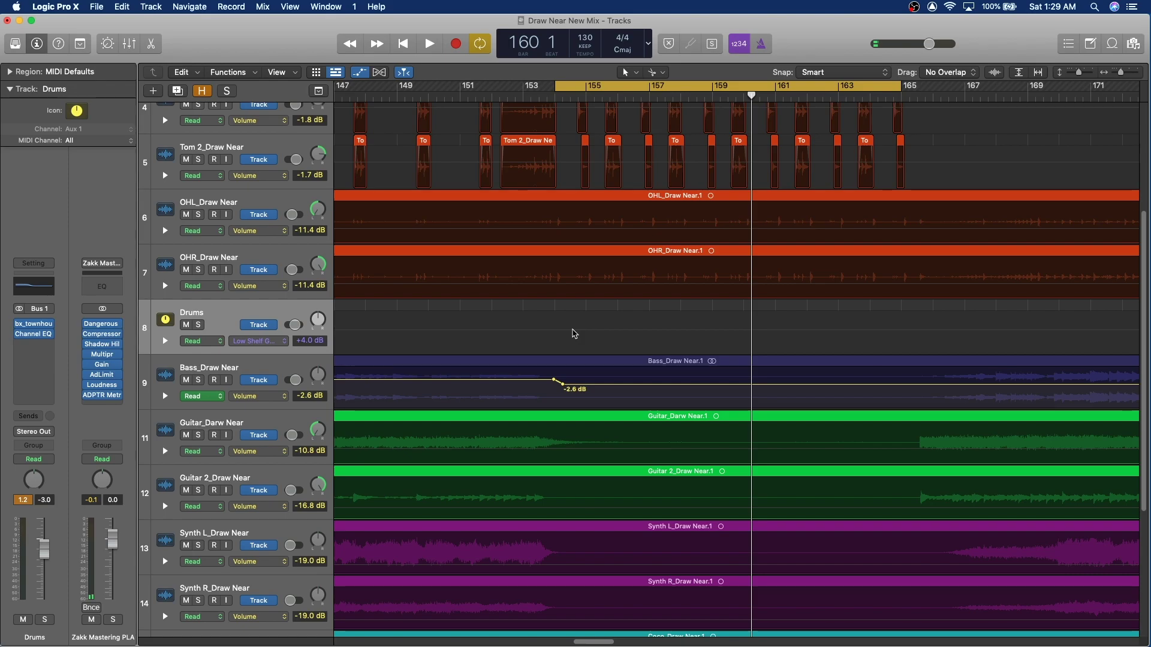
Add Low Shelf Gain point pairs near bars 154 and 165, keeping +4.0 dB between them and lowering the curve outside to 0.1 dB.
left_click(574, 334)
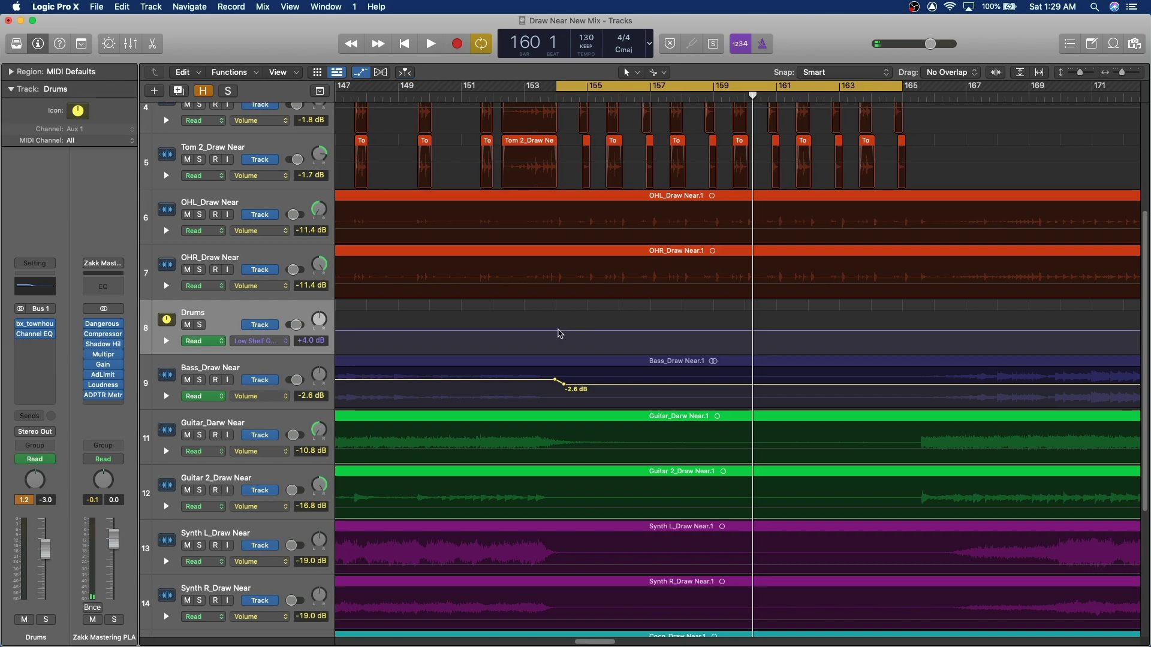
left_click(556, 333)
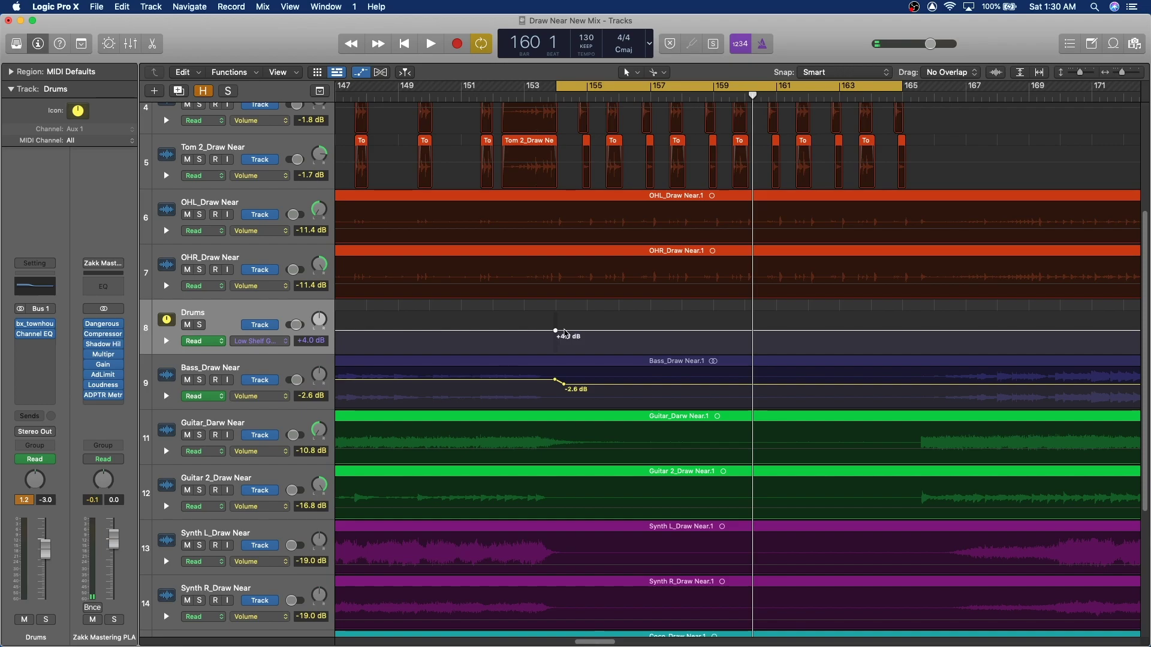
left_click(564, 333)
left_click(926, 331)
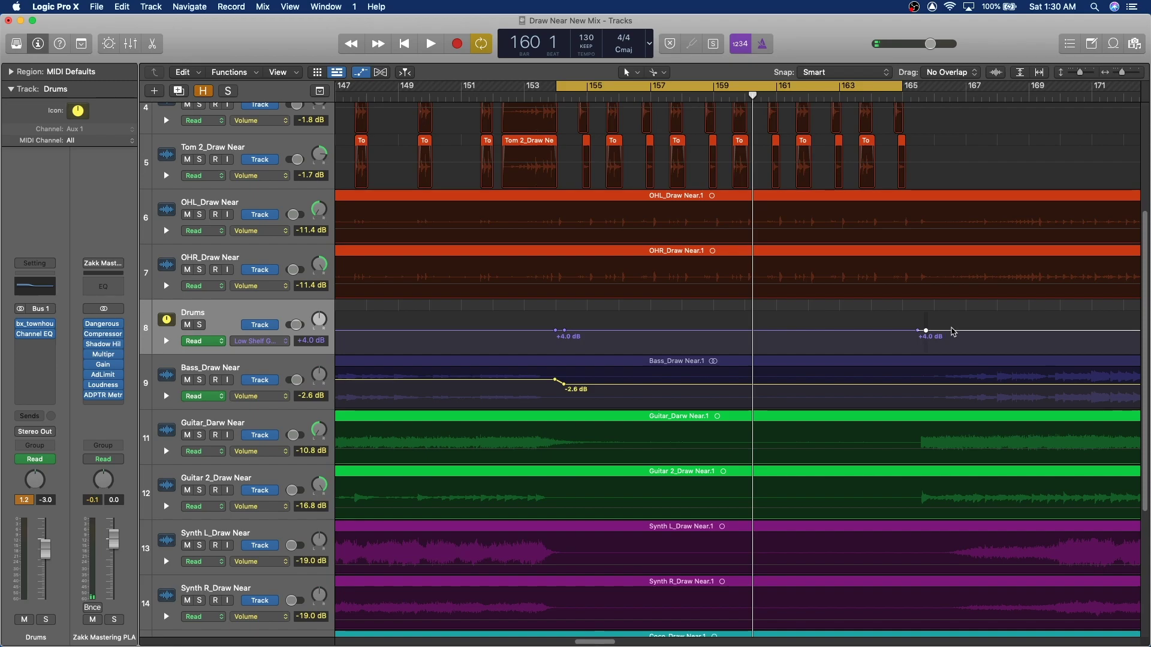
left_click_drag(953, 335, 953, 339)
left_click_drag(542, 330, 545, 338)
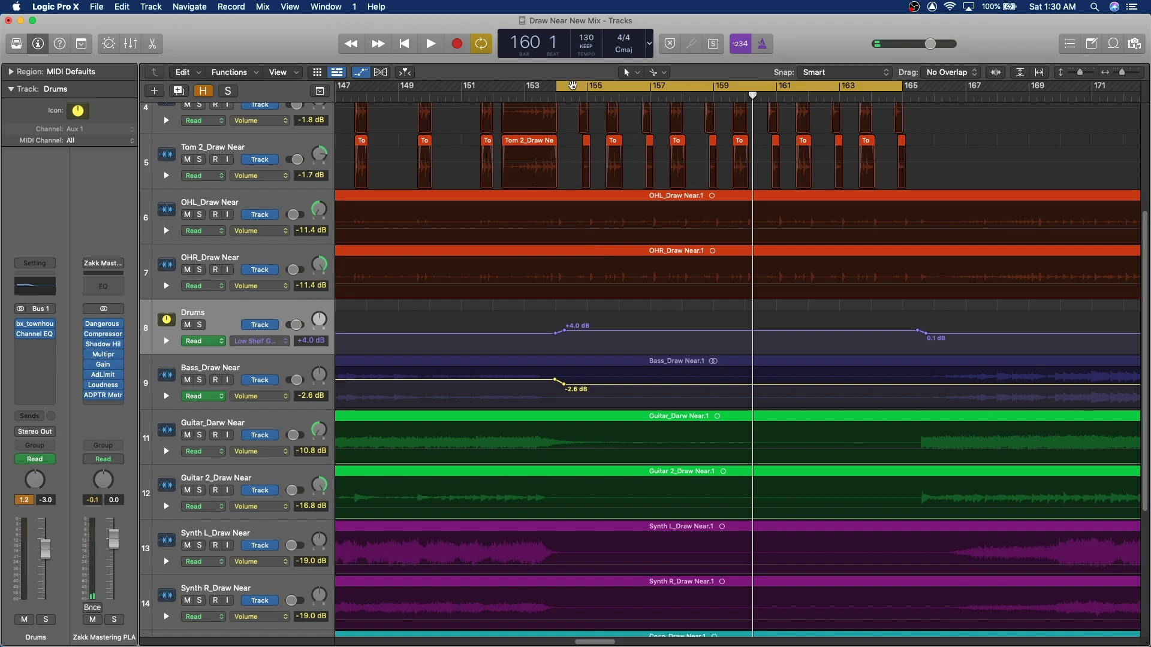
Turn off the cycle and play from bar 150 through the low-shelf boost's start to bar 155.
left_click(572, 94)
left_click(440, 95)
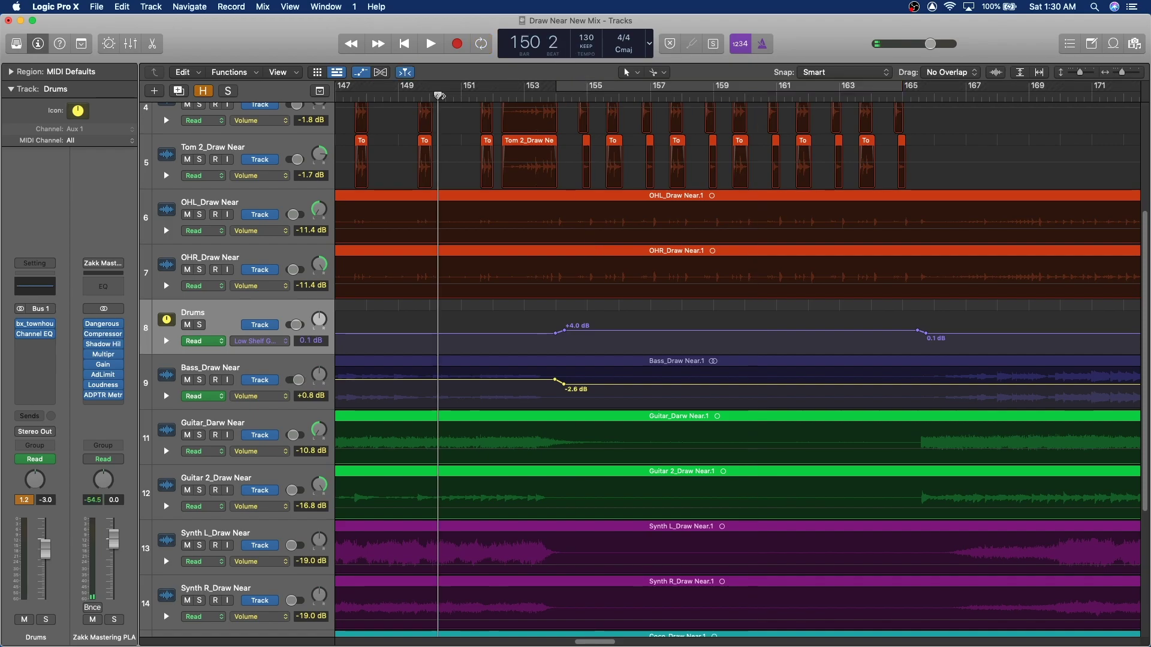
key("space")
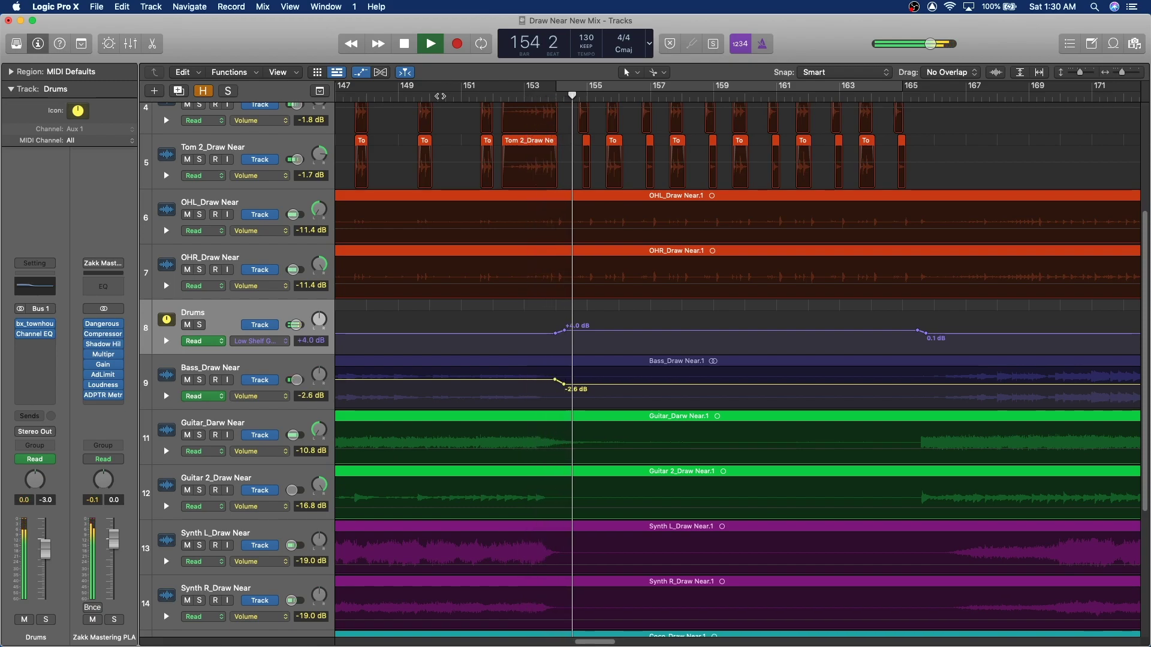
key("space")
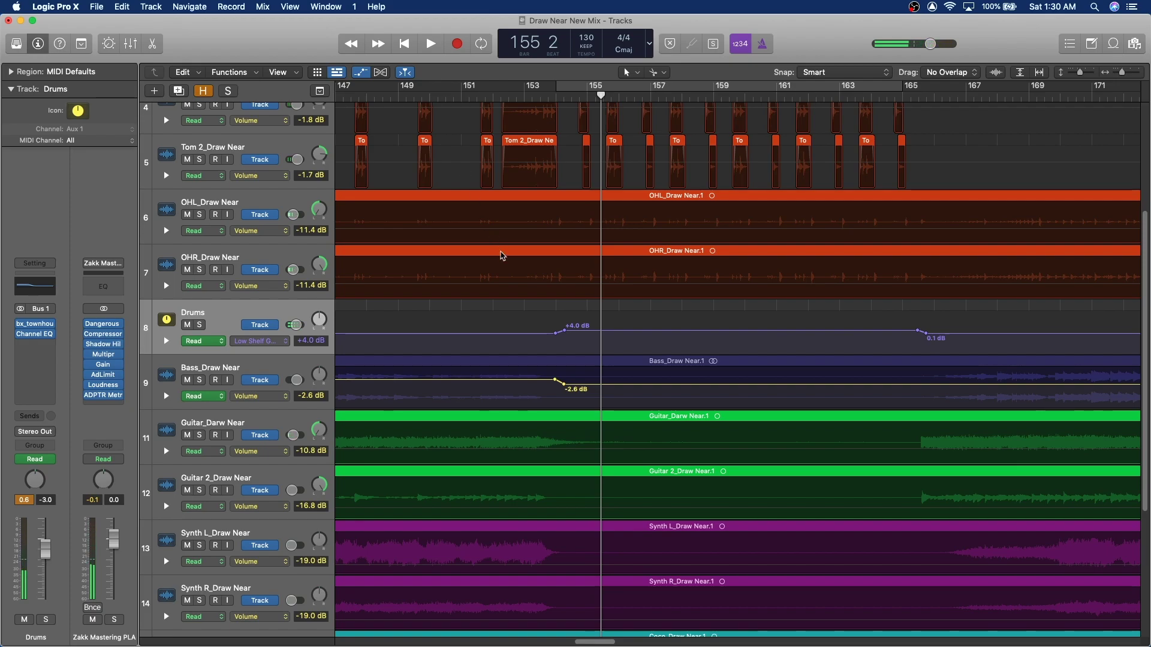
Shift the Drums low-shelf ramp earlier, rising from about bar 152 to +4.0 dB near bar 153, and replay from about bar 150.
mouse_move(555, 332)
left_mouse_down()
mouse_move(515, 333)
mouse_move(544, 330)
left_mouse_up()
left_click_drag(542, 331, 505, 334)
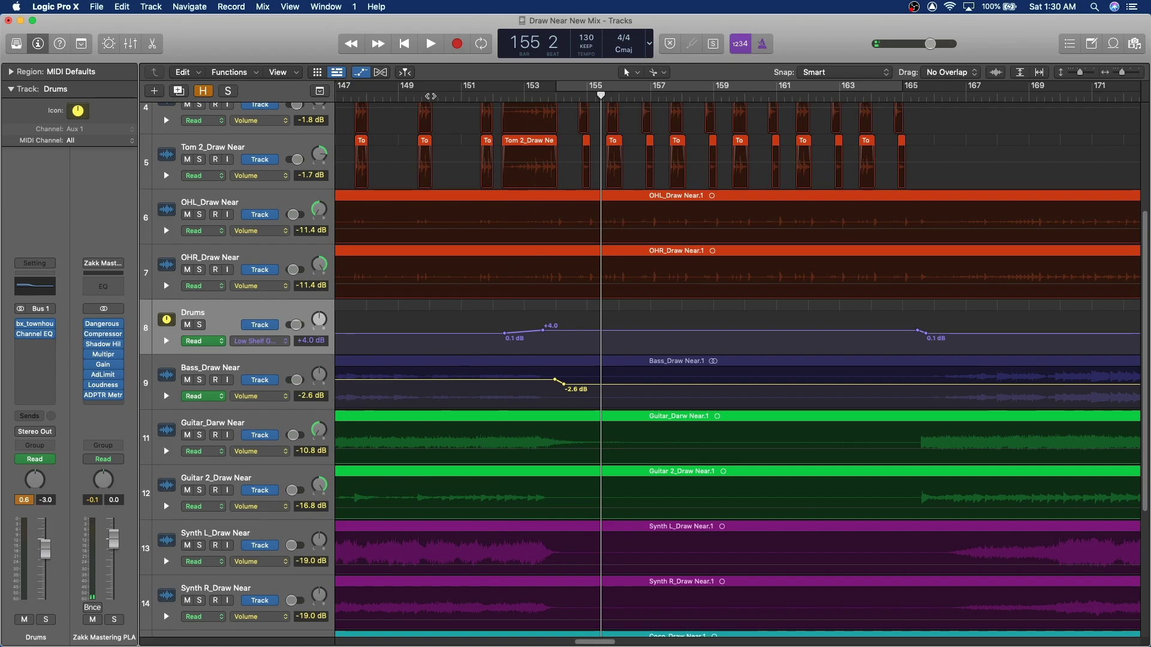
double_click(426, 96)
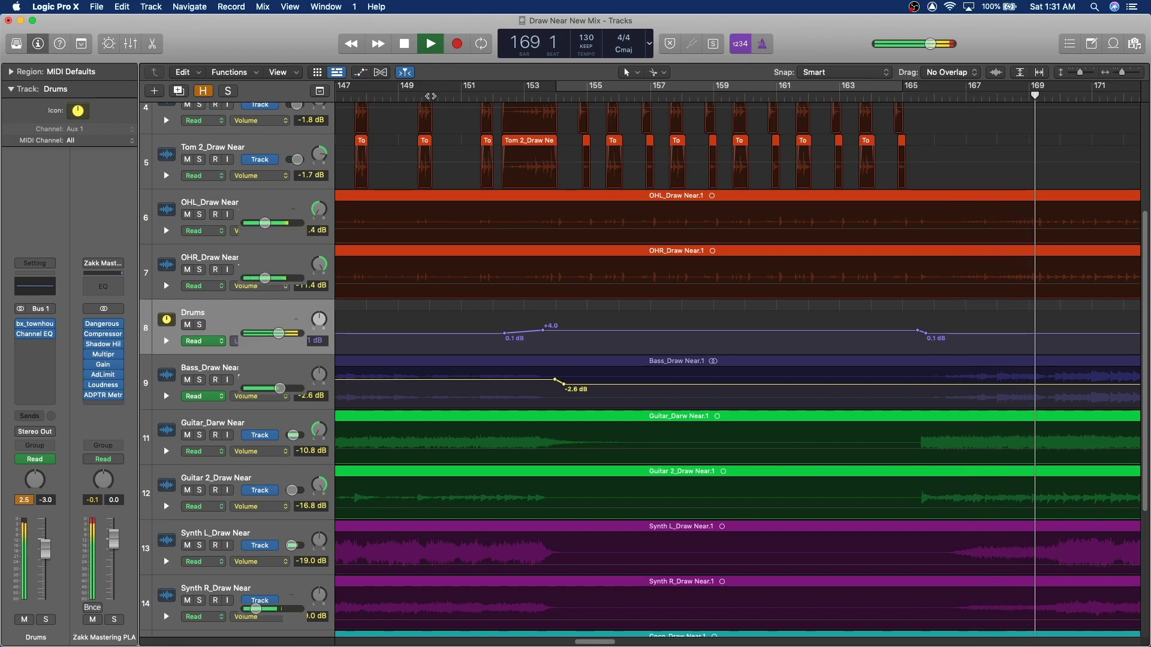
Lower the whole Bass volume automation to -3.4 dB with its raised section at +0.0 dB, stop playback and hide the automation.
key("super+Up")
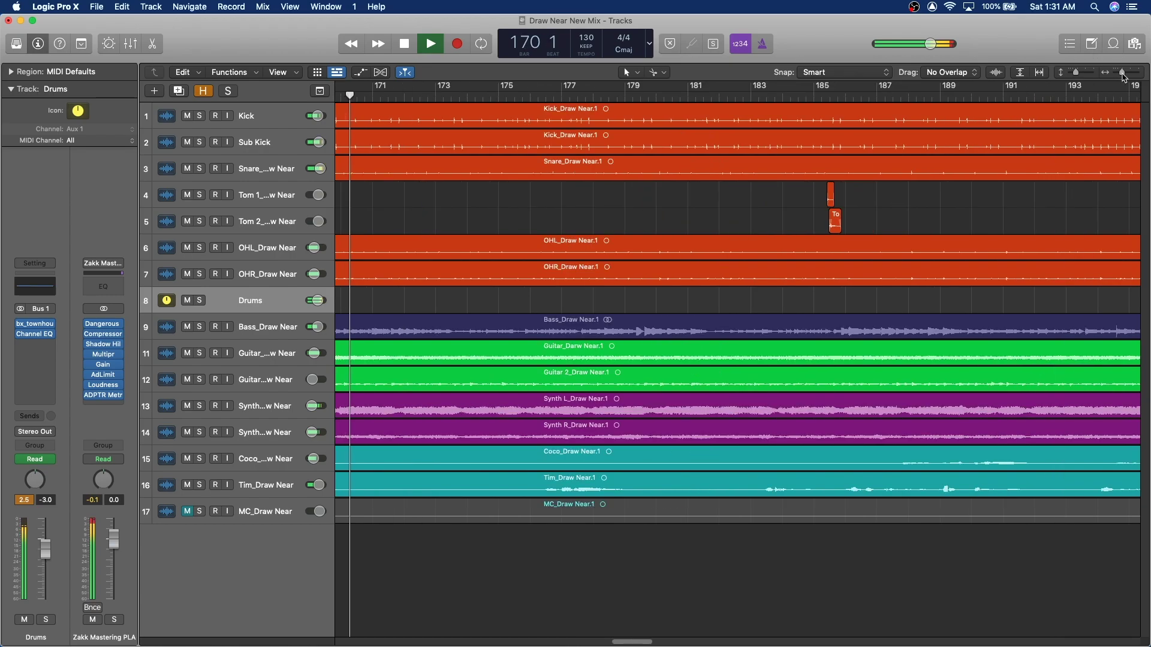
left_click_drag(1122, 72, 1112, 76)
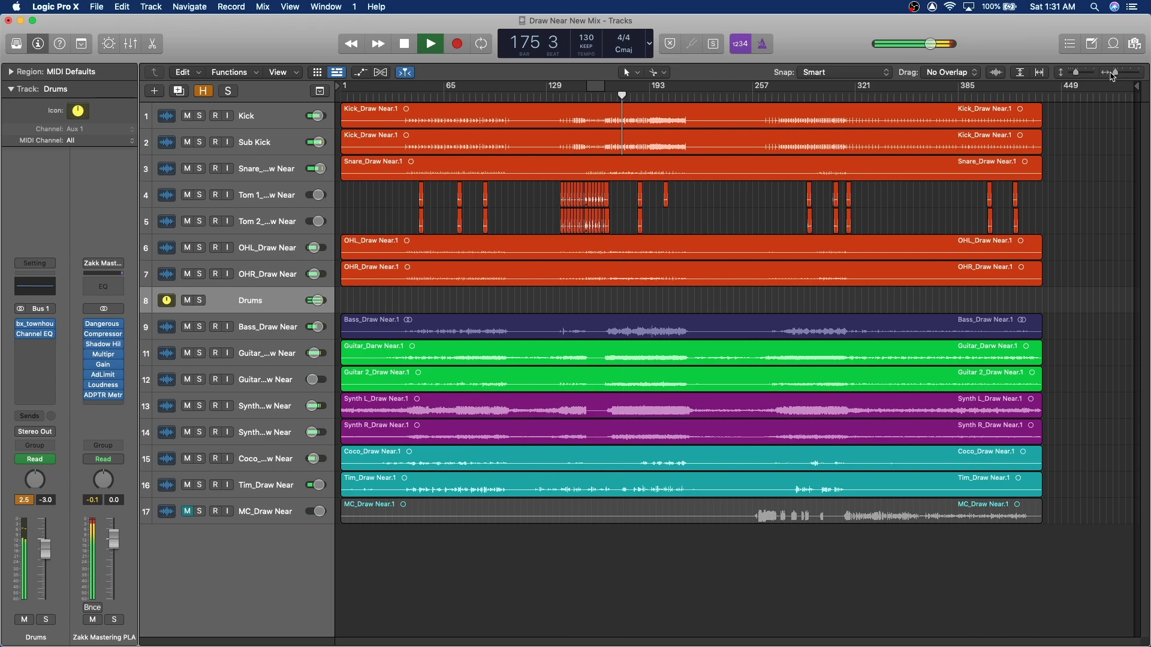
key("x")
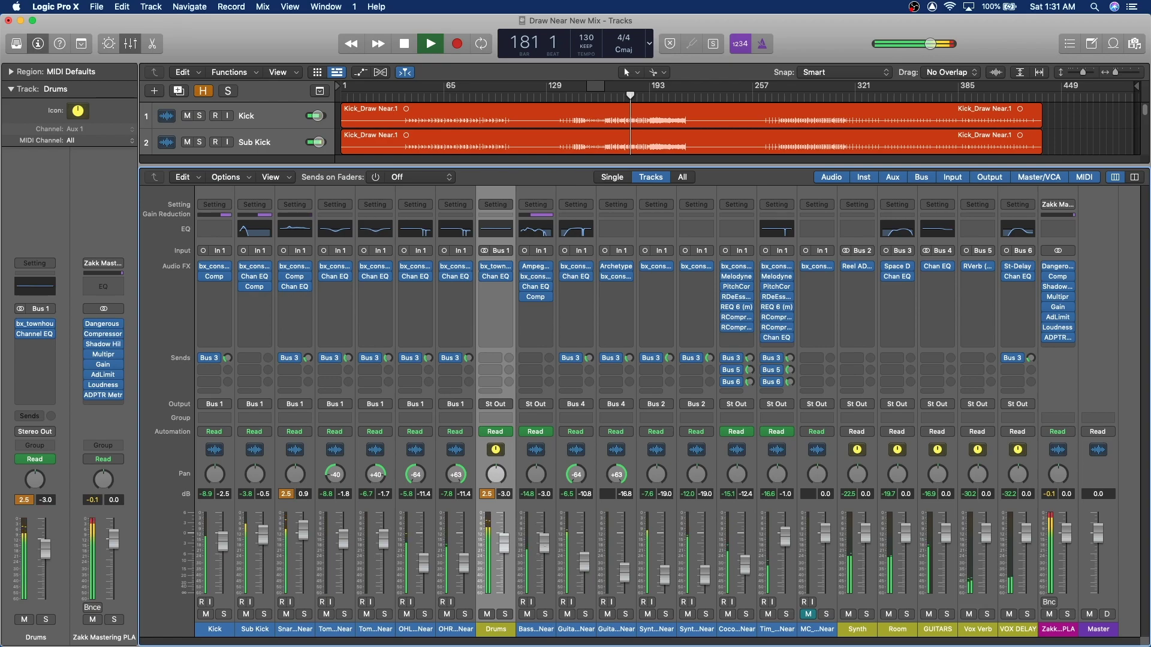
key("a")
key("x")
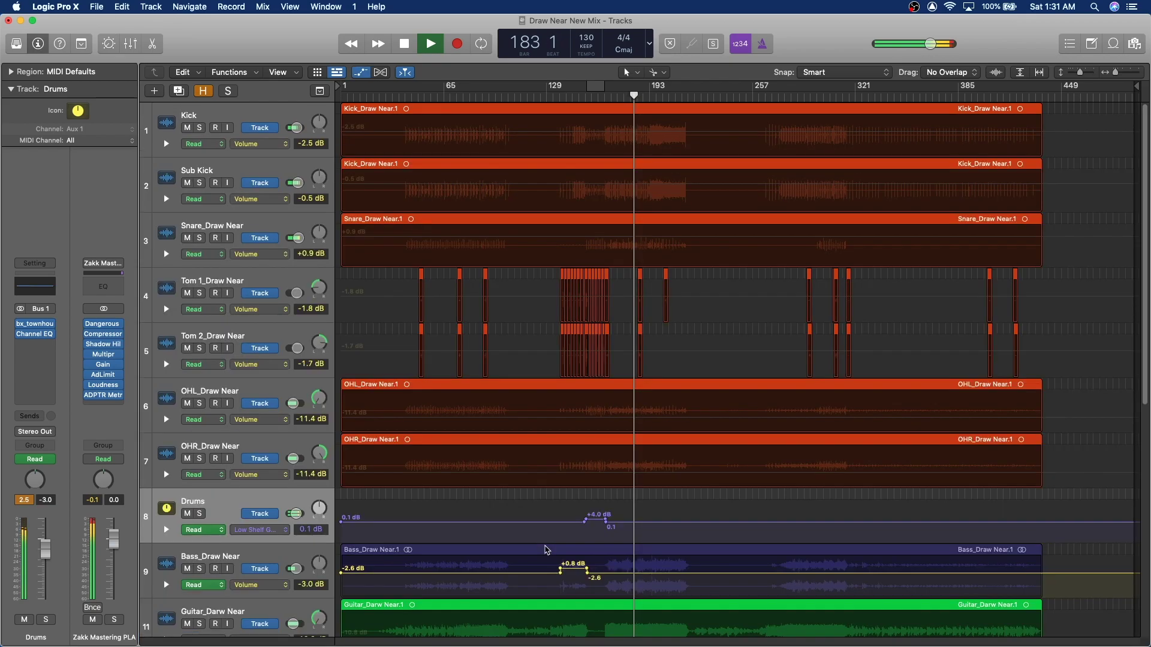
scroll(545, 299, "down", 6)
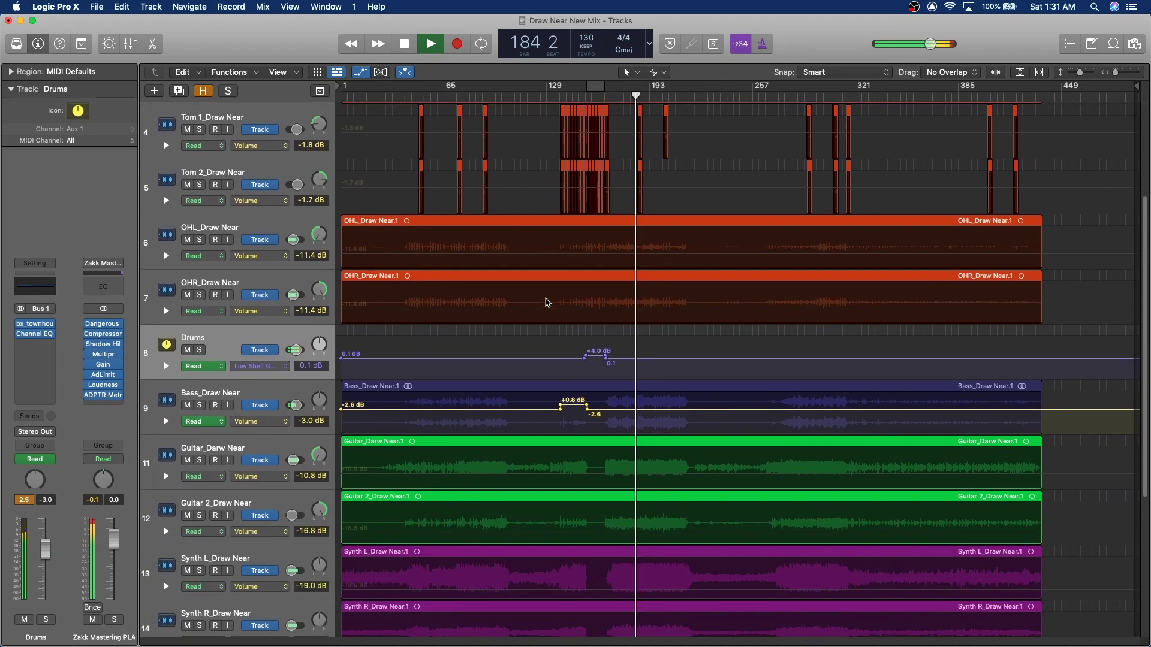
left_click_drag(311, 400, 312, 415)
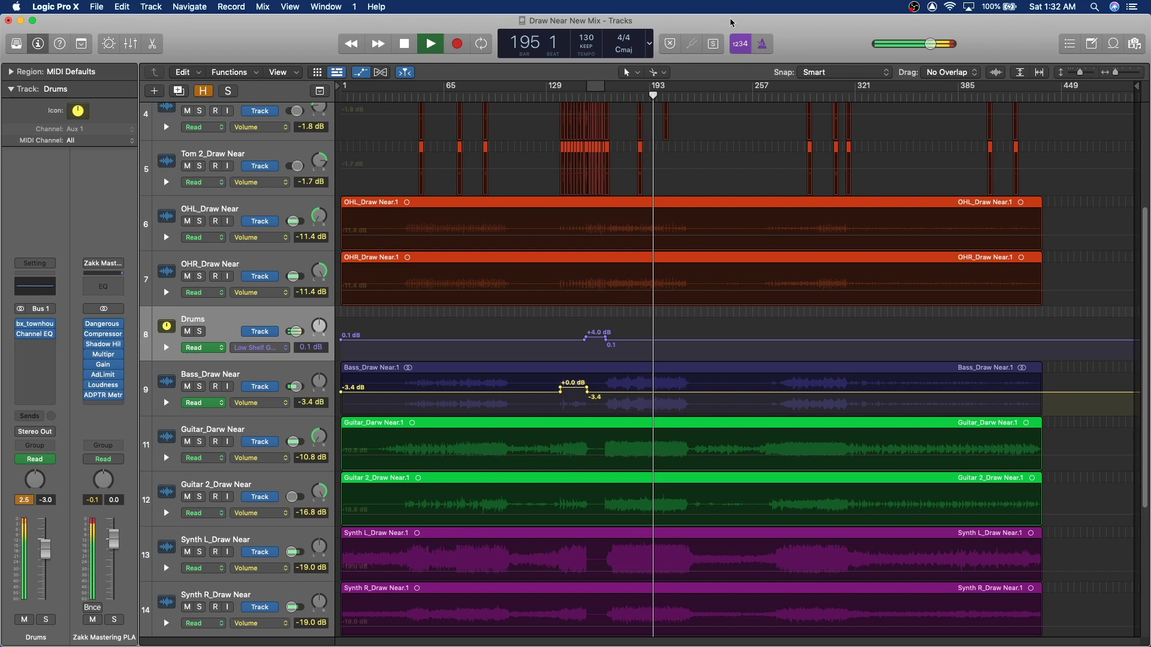
key("space")
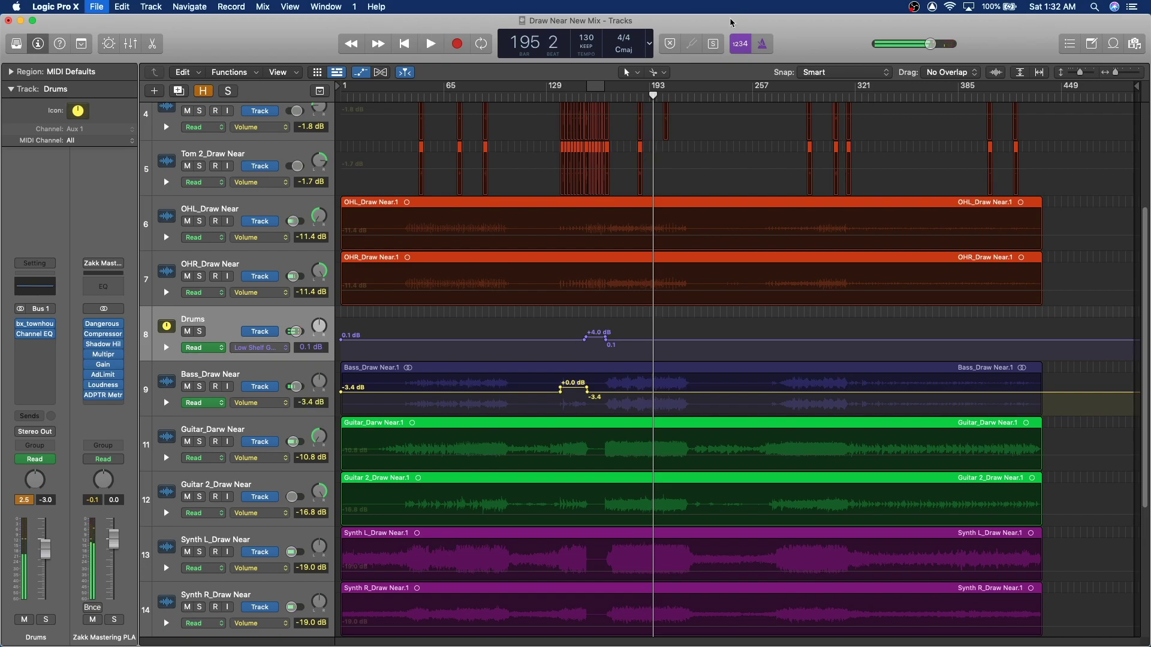
key("a")
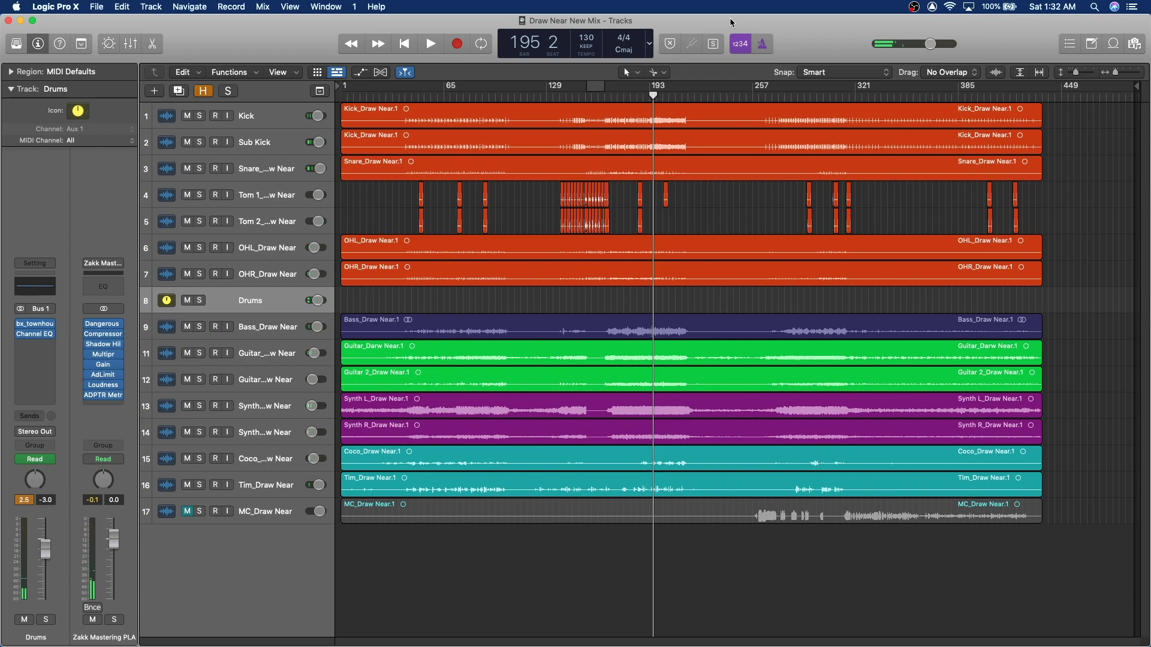